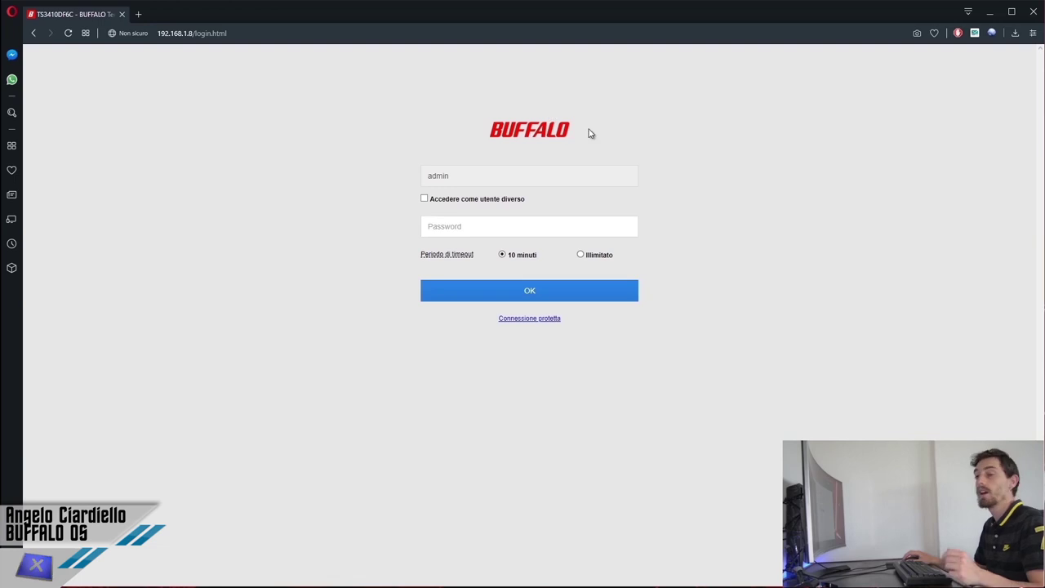
- Log in to the NAS as admin with the account password and an unlimited session timeout (Illimitato)
{"action": "left_click", "coordinate": [547, 221]}
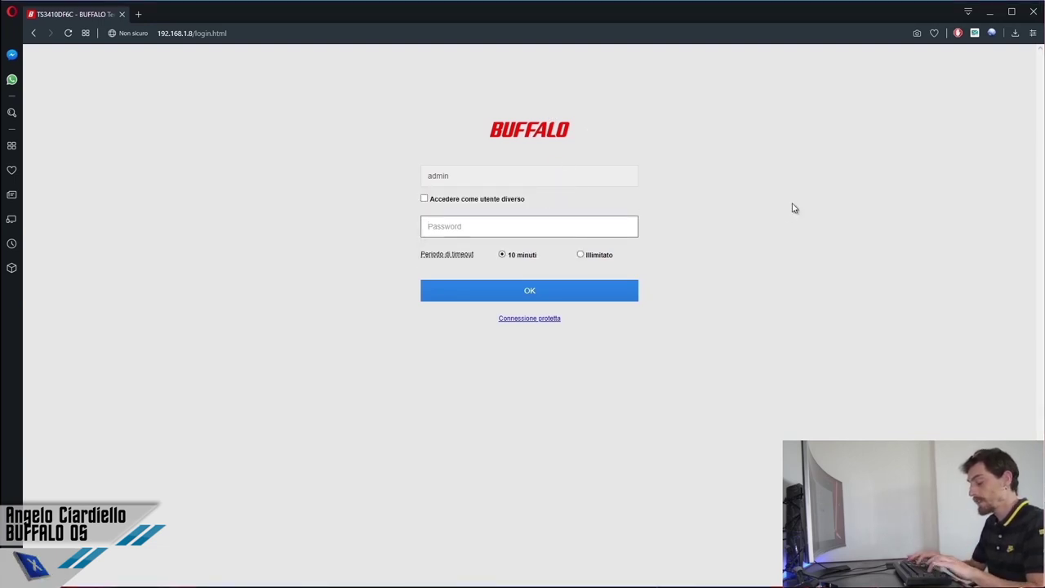
{"action": "type", "text": "•••••"}
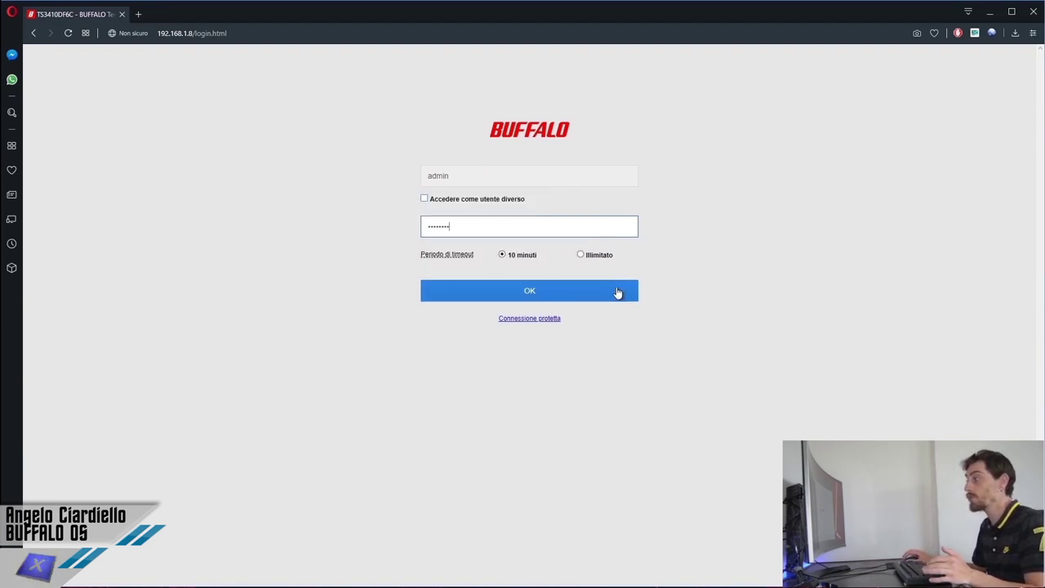
{"action": "left_click", "coordinate": [581, 255]}
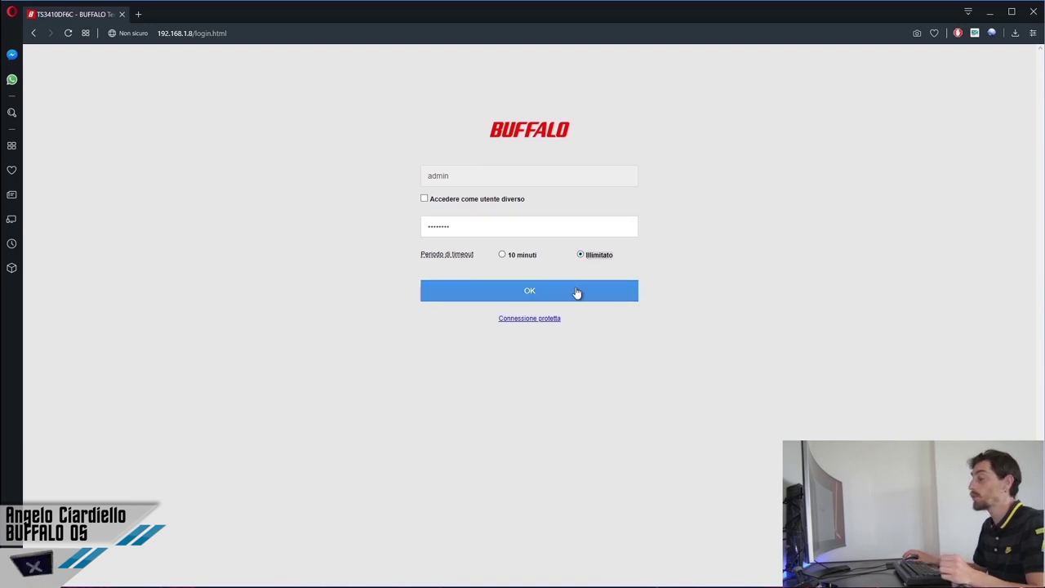
{"action": "left_click", "coordinate": [577, 292]}
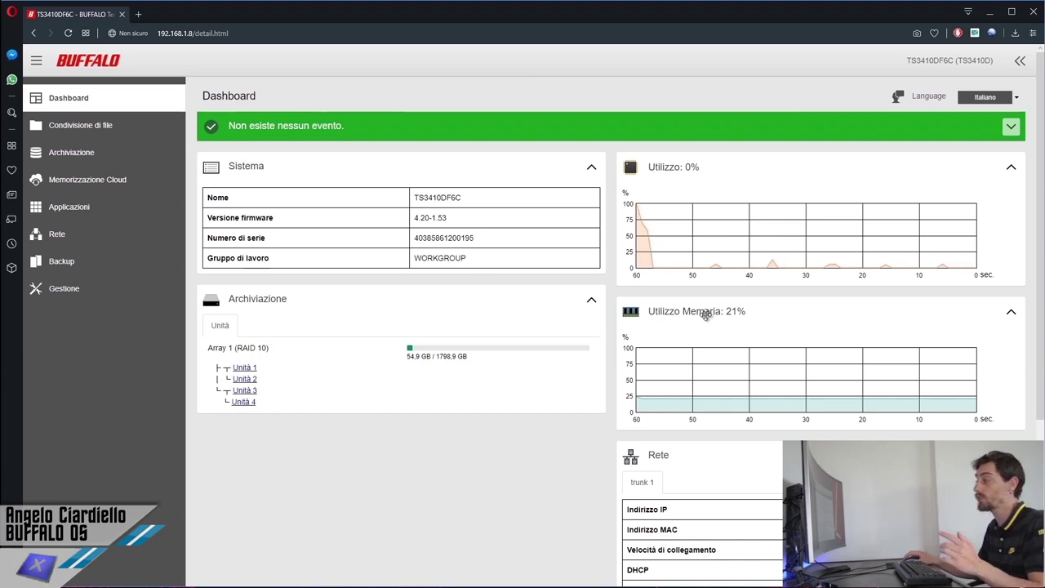
- Examine the dashboard's network details for trunk 1, and view the admin options for logout, restart and shutdown
{"action": "scroll", "coordinate": [706, 315], "scroll_direction": "down", "scroll_amount": 3}
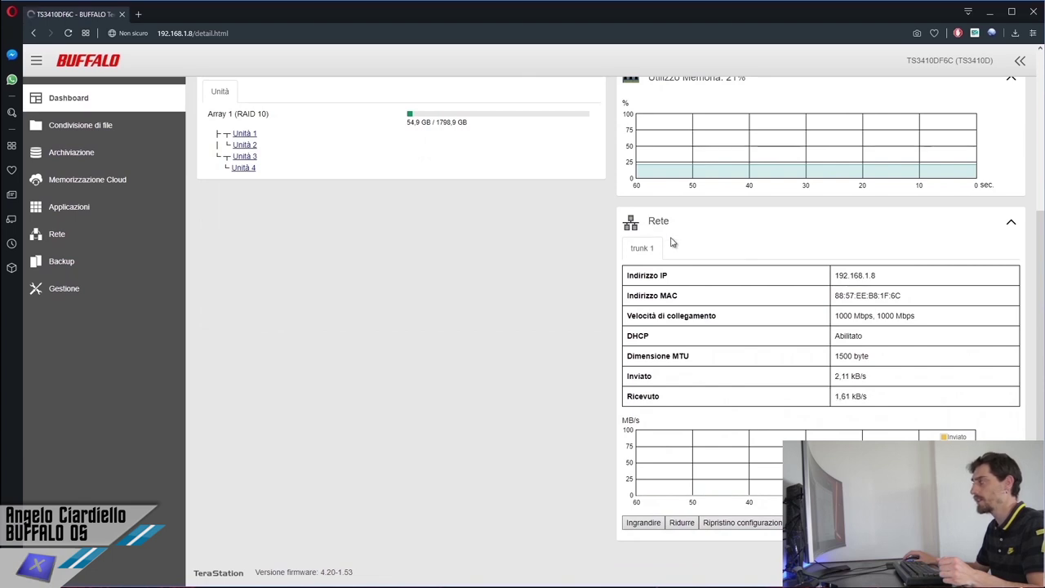
{"action": "double_click", "coordinate": [849, 275]}
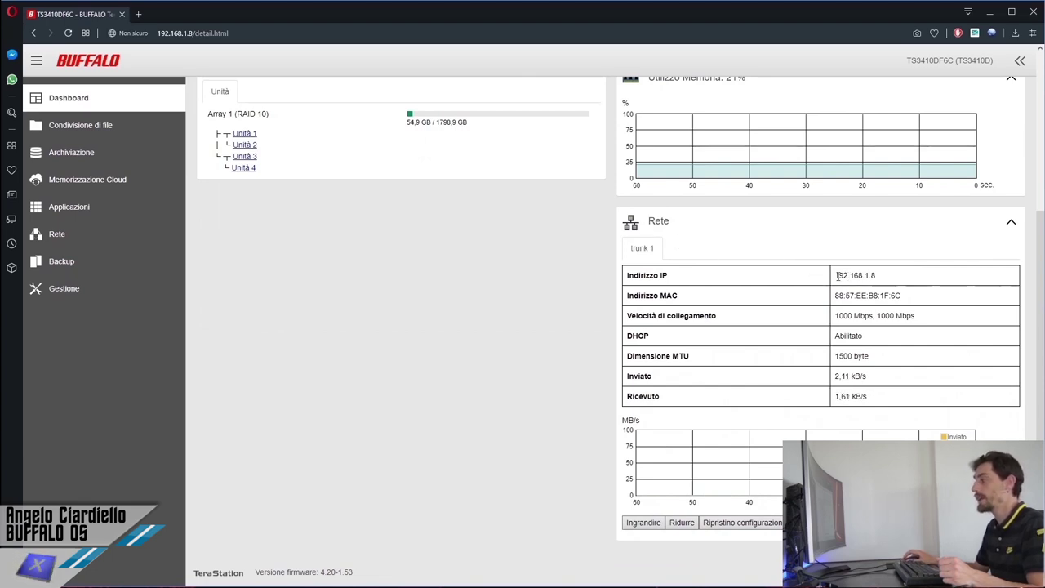
{"action": "left_click", "coordinate": [870, 341]}
{"action": "scroll", "coordinate": [777, 393], "scroll_direction": "up", "scroll_amount": 3}
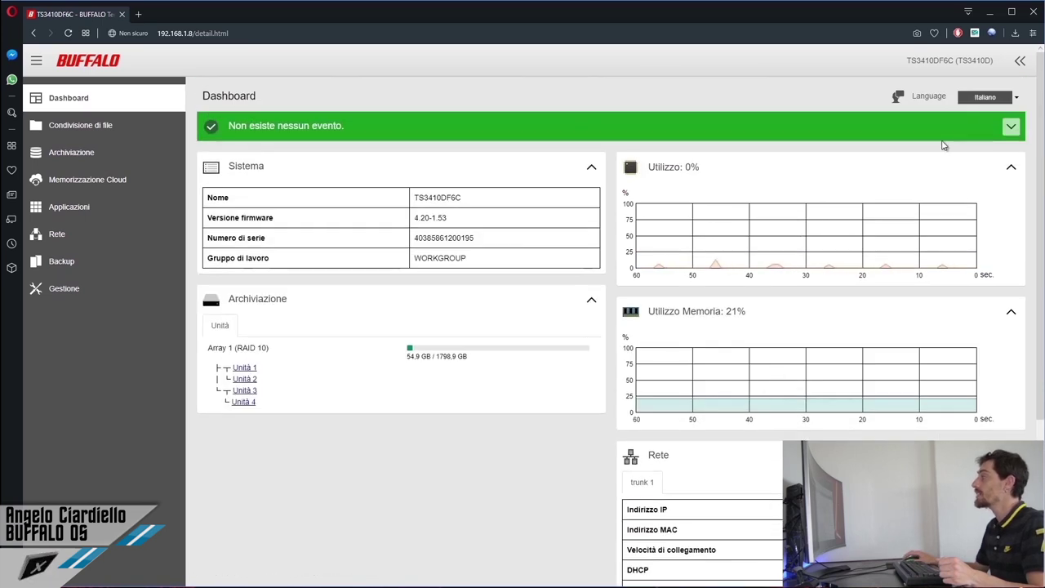
{"action": "left_click", "coordinate": [1021, 63]}
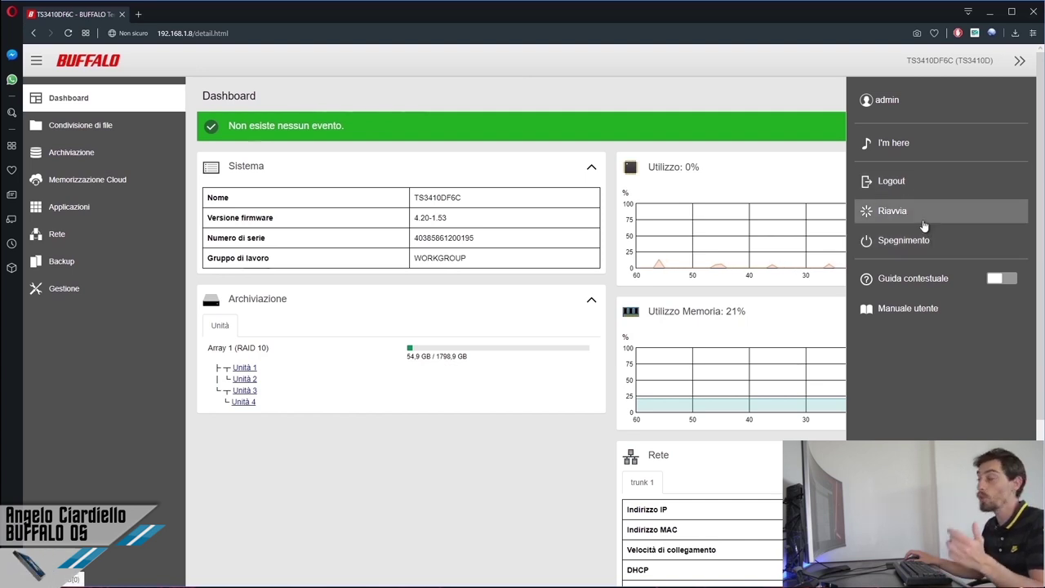
{"action": "left_click", "coordinate": [1015, 62]}
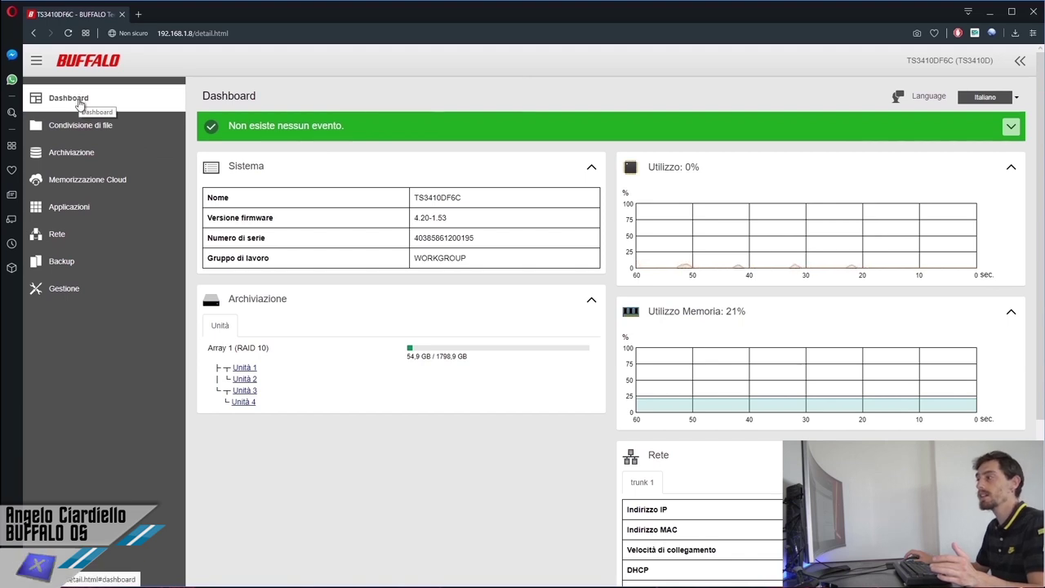
- Review the basic, option and access restriction settings of the TMNAS shared folder under file sharing, discarding any changes
{"action": "left_click", "coordinate": [88, 128]}
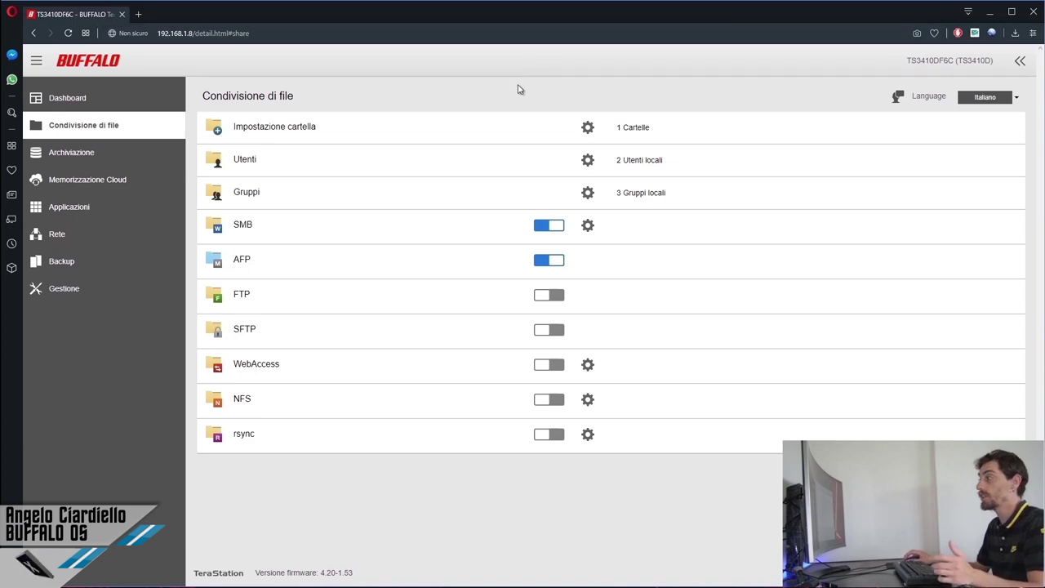
{"action": "left_click", "coordinate": [587, 128]}
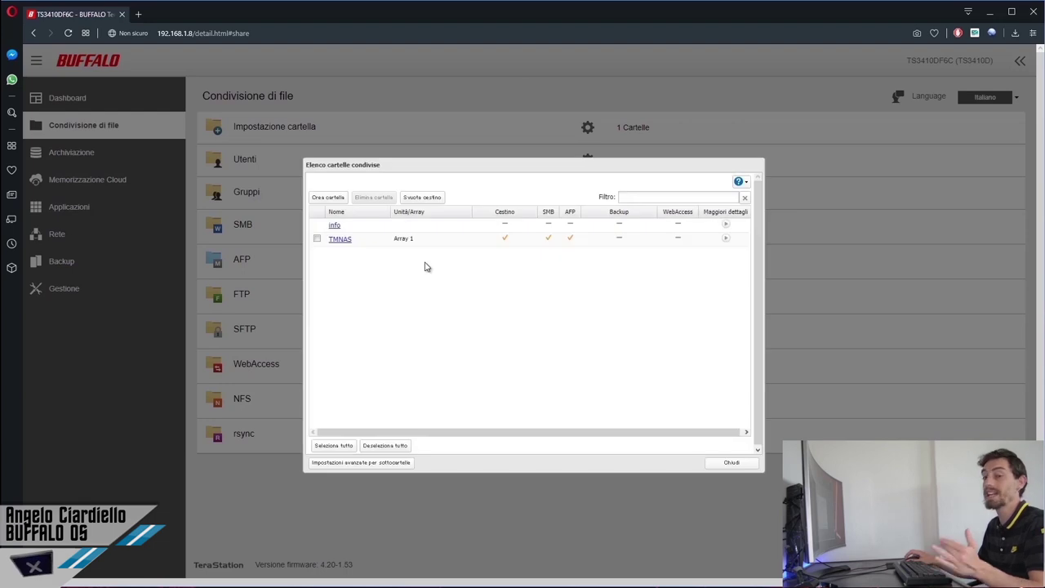
{"action": "left_click", "coordinate": [340, 241]}
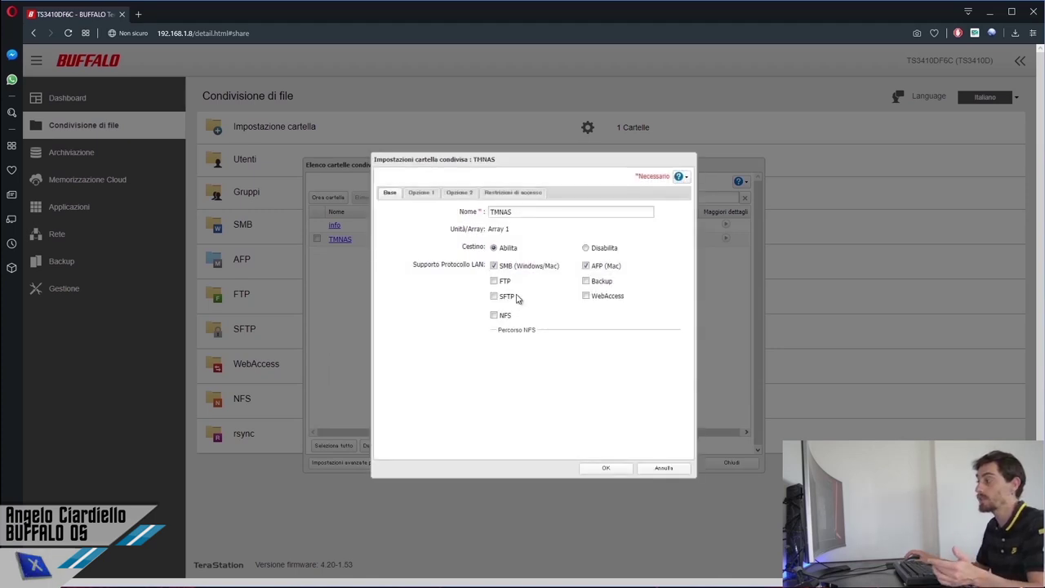
{"action": "mouse_move", "coordinate": [522, 271]}
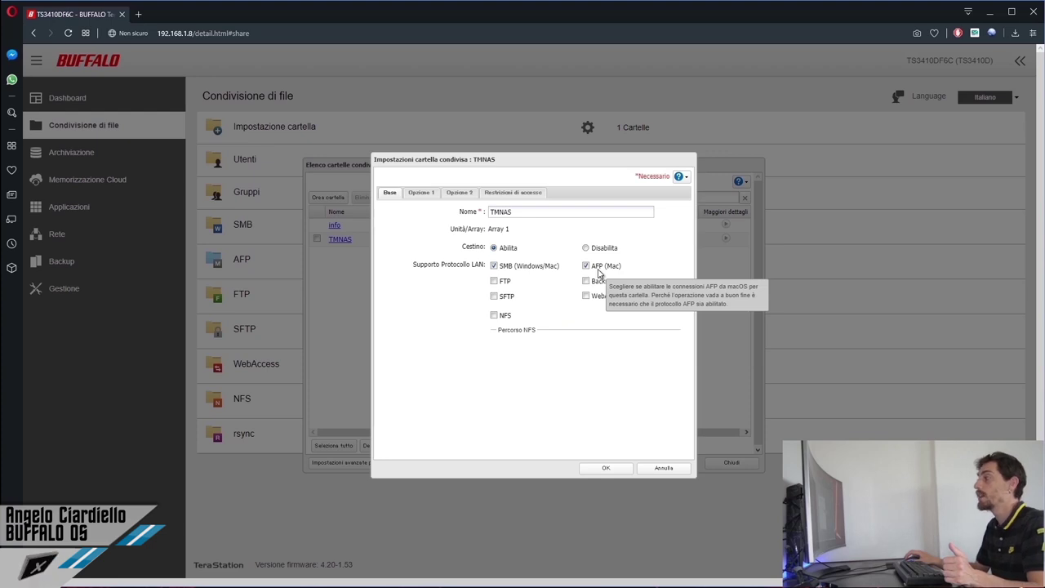
{"action": "left_click", "coordinate": [421, 196]}
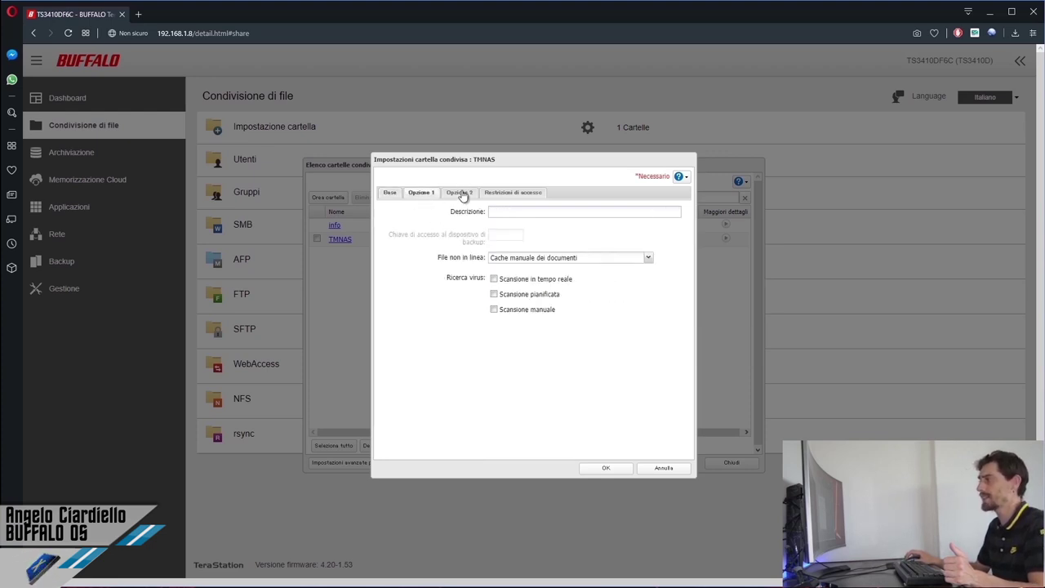
{"action": "left_click", "coordinate": [466, 196]}
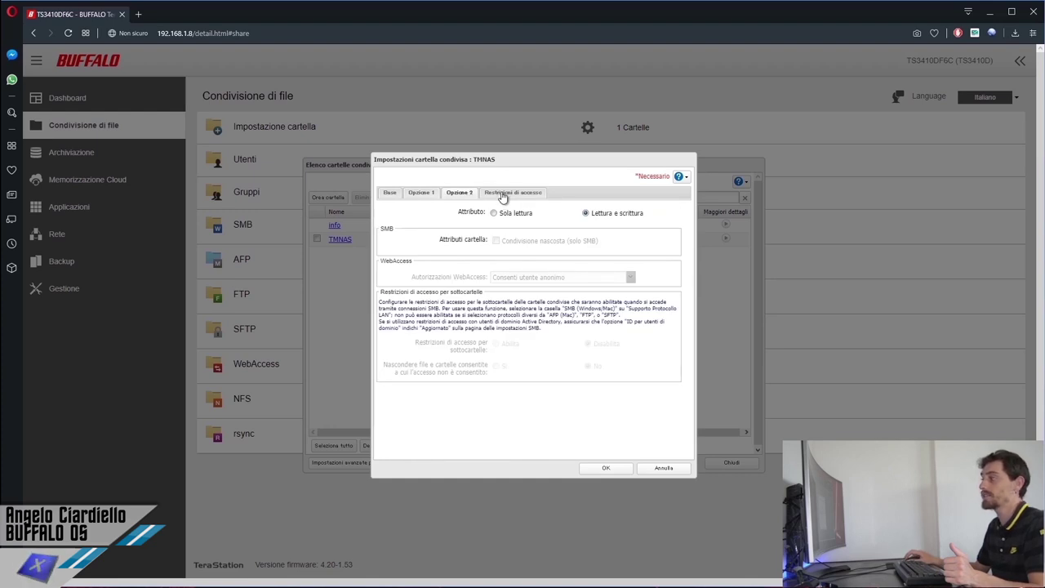
{"action": "left_click", "coordinate": [506, 196]}
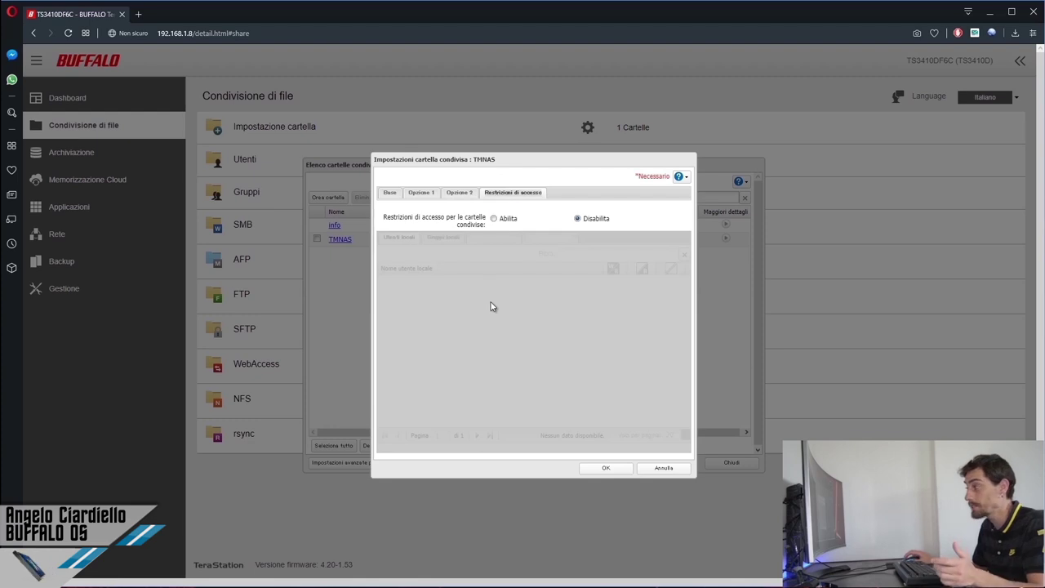
{"action": "left_click", "coordinate": [660, 467]}
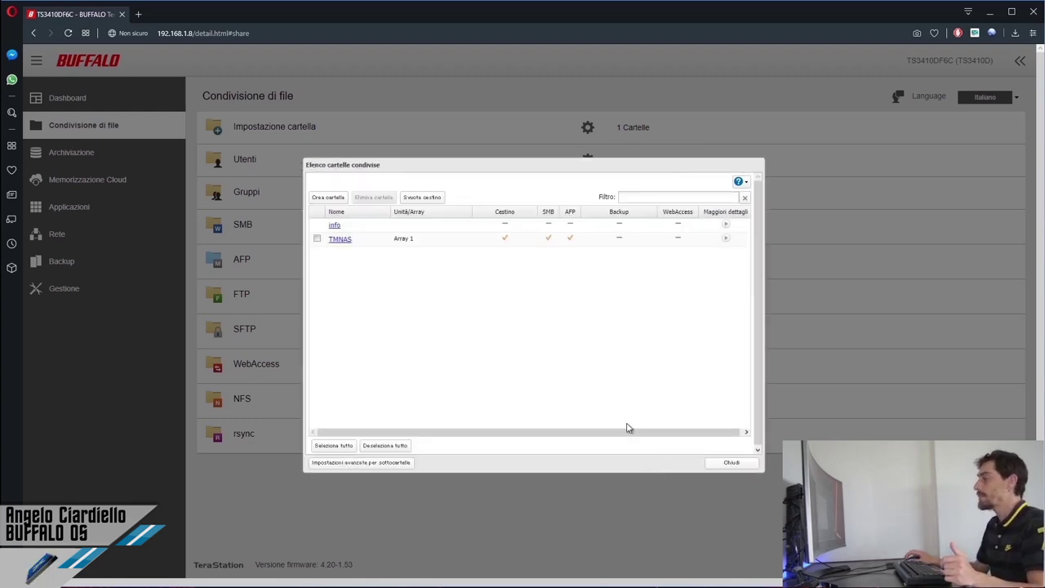
{"action": "left_click", "coordinate": [730, 463]}
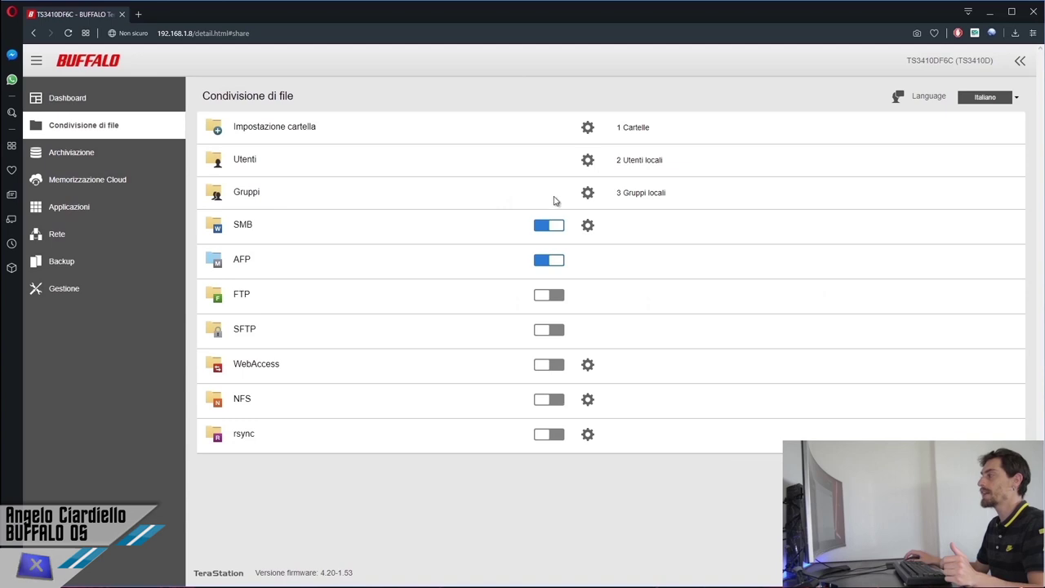
- Inspect the local user list and the required fields of the new user form without creating a user
{"action": "left_click", "coordinate": [587, 162]}
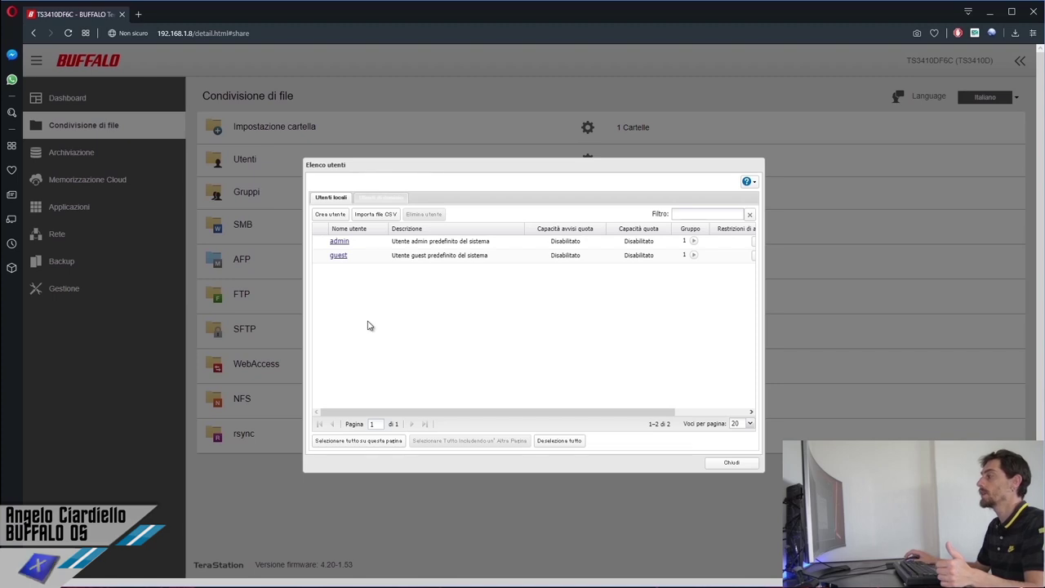
{"action": "left_click", "coordinate": [333, 214]}
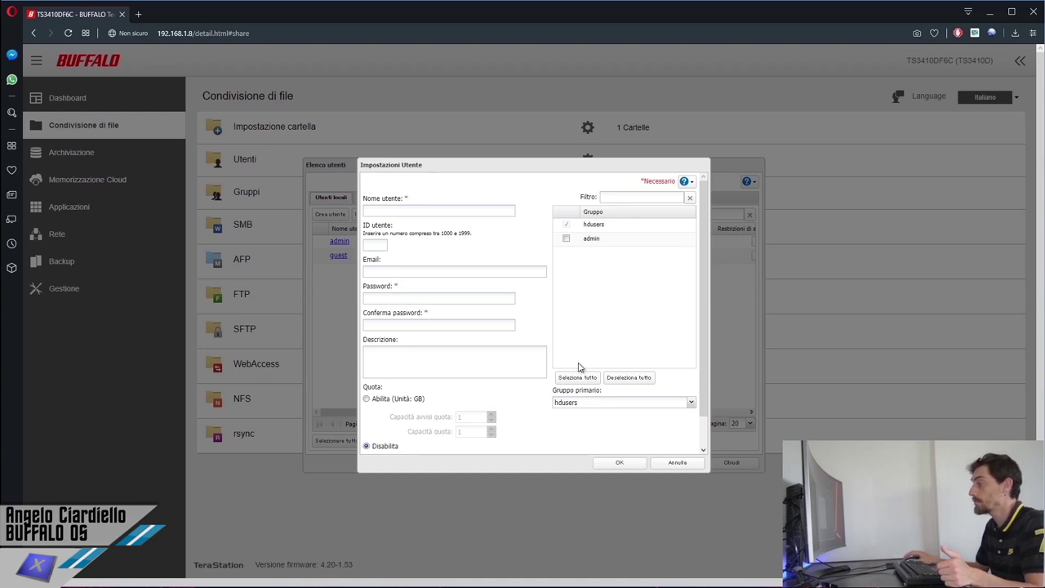
{"action": "left_click", "coordinate": [639, 466]}
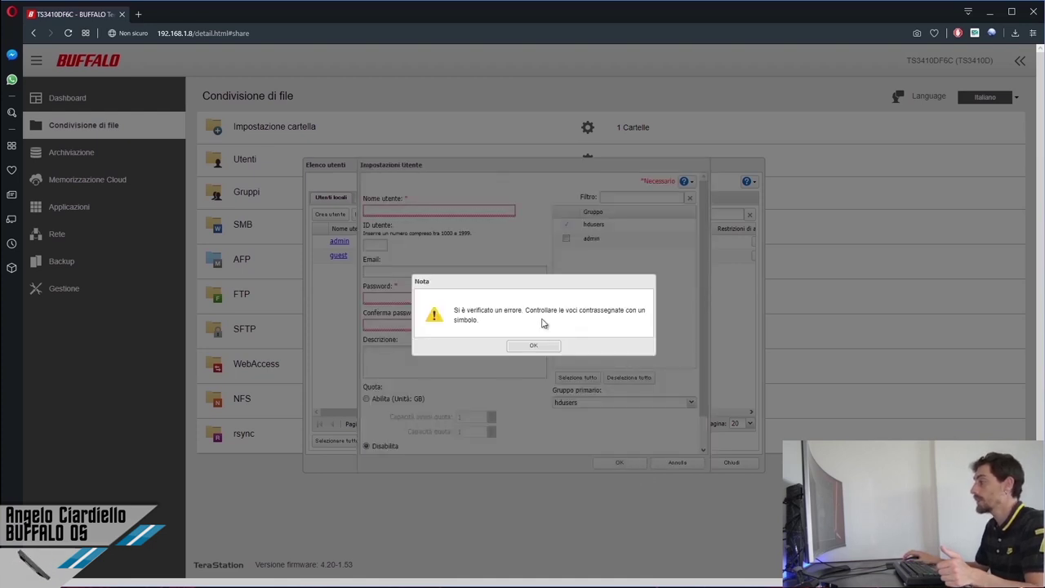
{"action": "left_click", "coordinate": [533, 346]}
{"action": "left_click", "coordinate": [677, 462]}
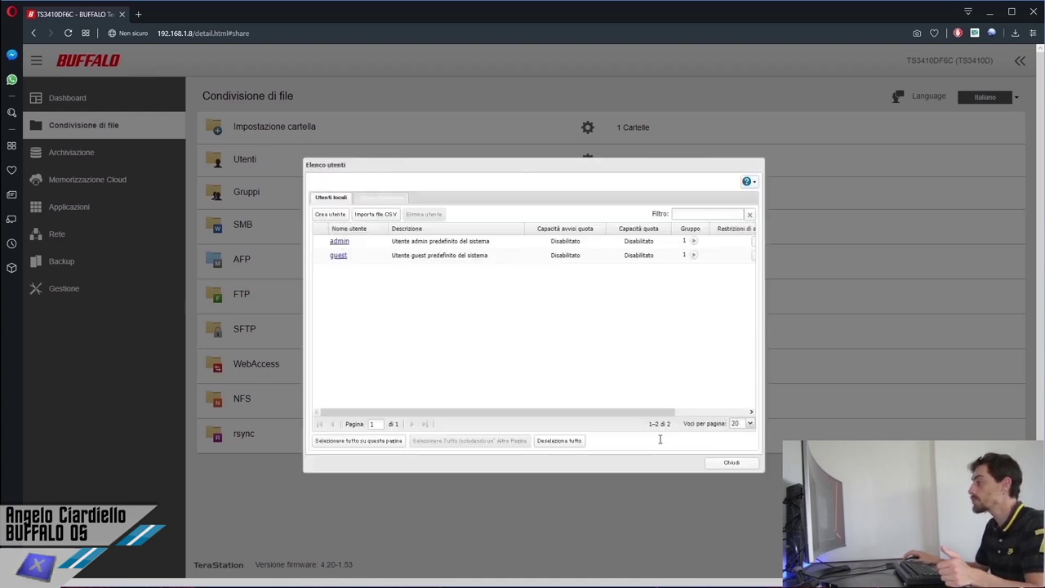
{"action": "left_click", "coordinate": [740, 465]}
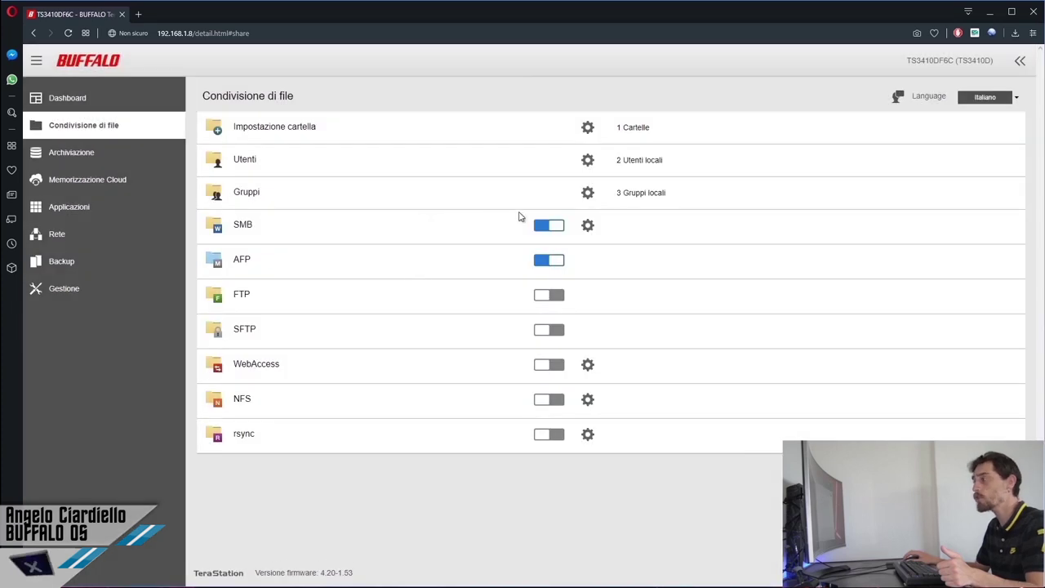
- Inspect the local group list and the new group form without adding a group
{"action": "left_click", "coordinate": [587, 196]}
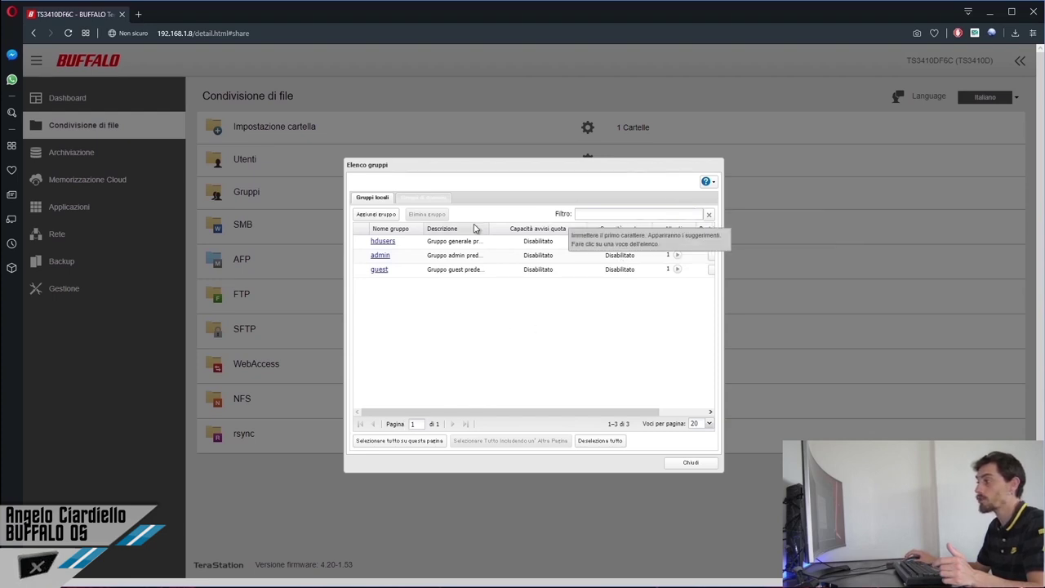
{"action": "left_click", "coordinate": [374, 215]}
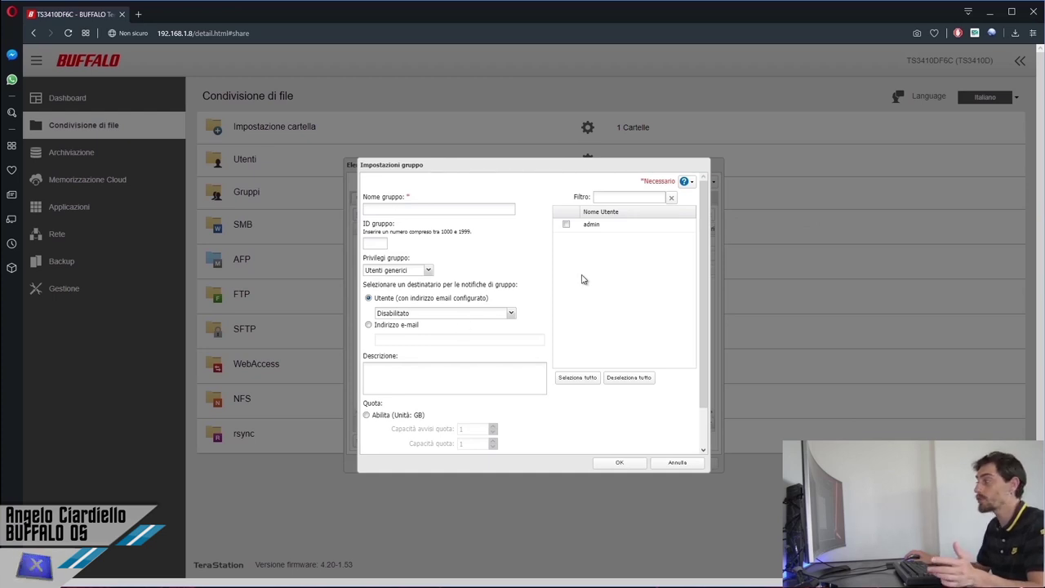
{"action": "left_click", "coordinate": [678, 462]}
{"action": "left_click", "coordinate": [691, 464]}
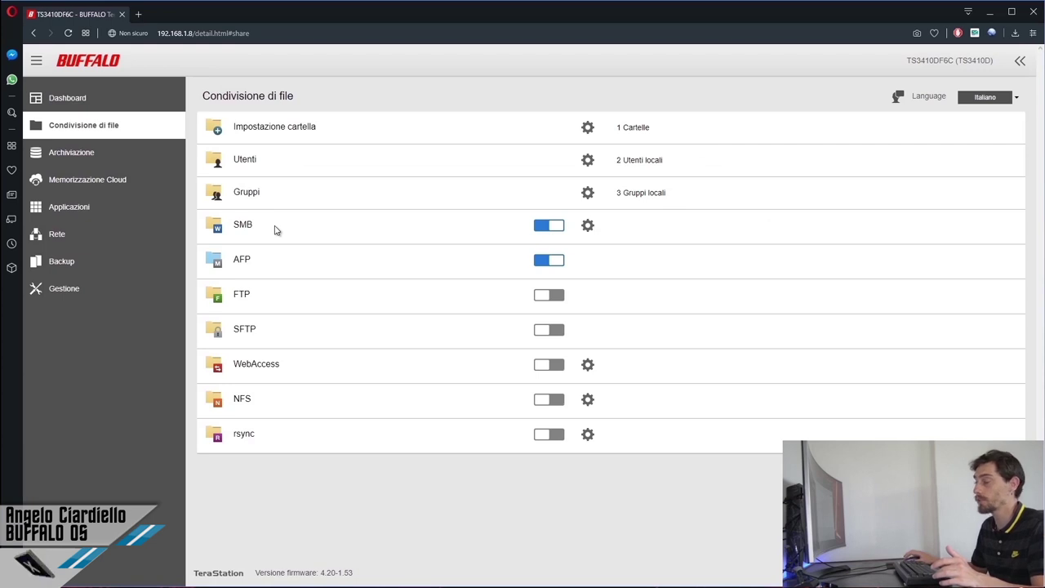
- Review the SMB protocol settings and the WebAccess settings of the file sharing services
{"action": "left_click", "coordinate": [589, 229]}
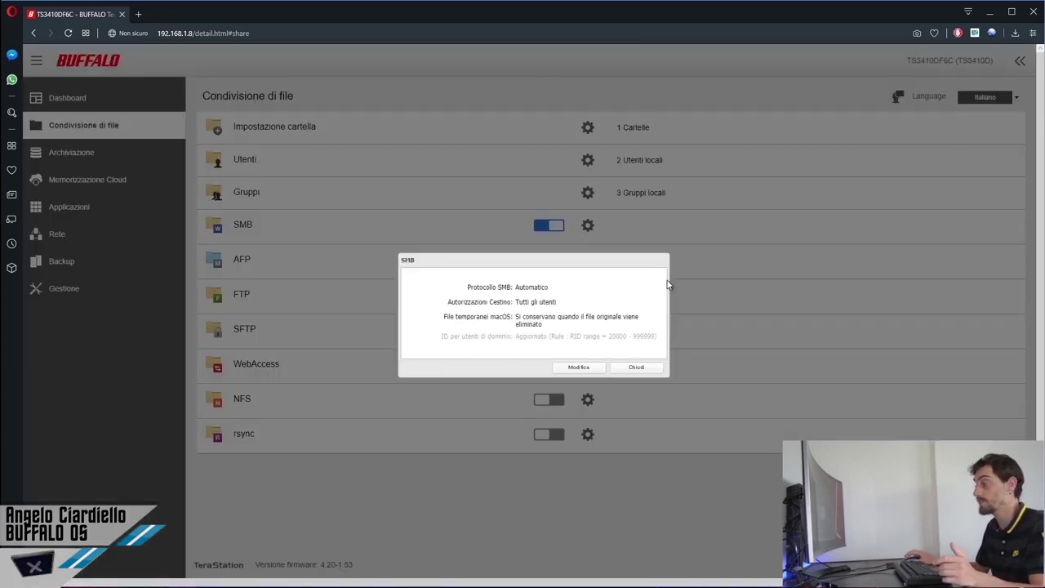
{"action": "left_click", "coordinate": [637, 367]}
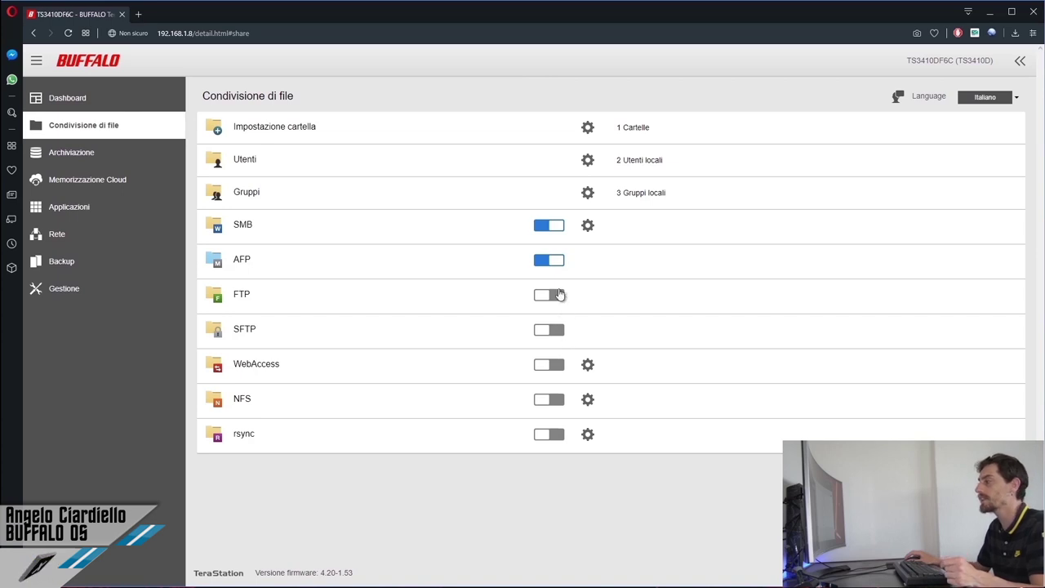
{"action": "left_click", "coordinate": [589, 365]}
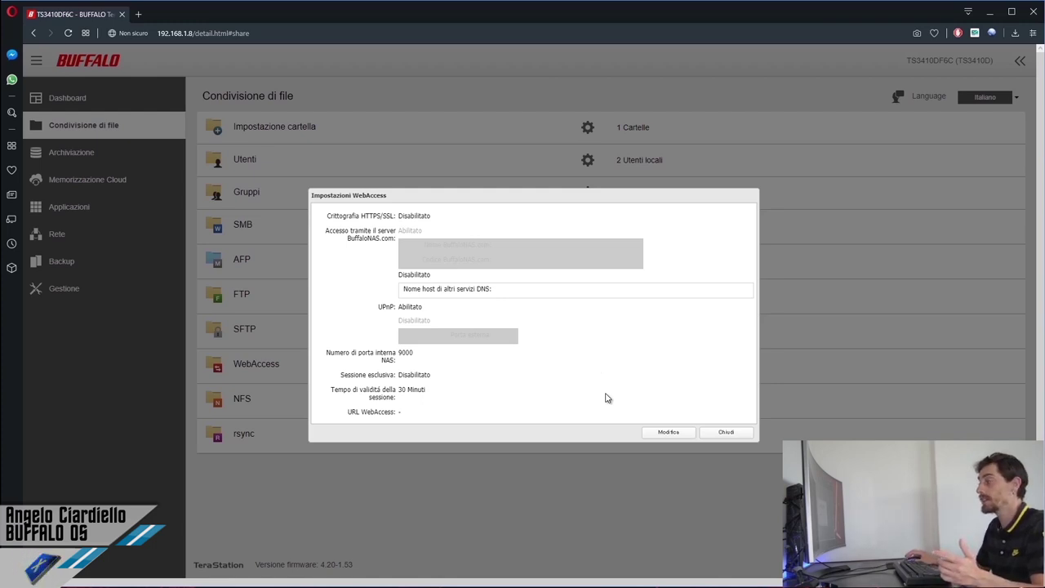
{"action": "left_click", "coordinate": [713, 434]}
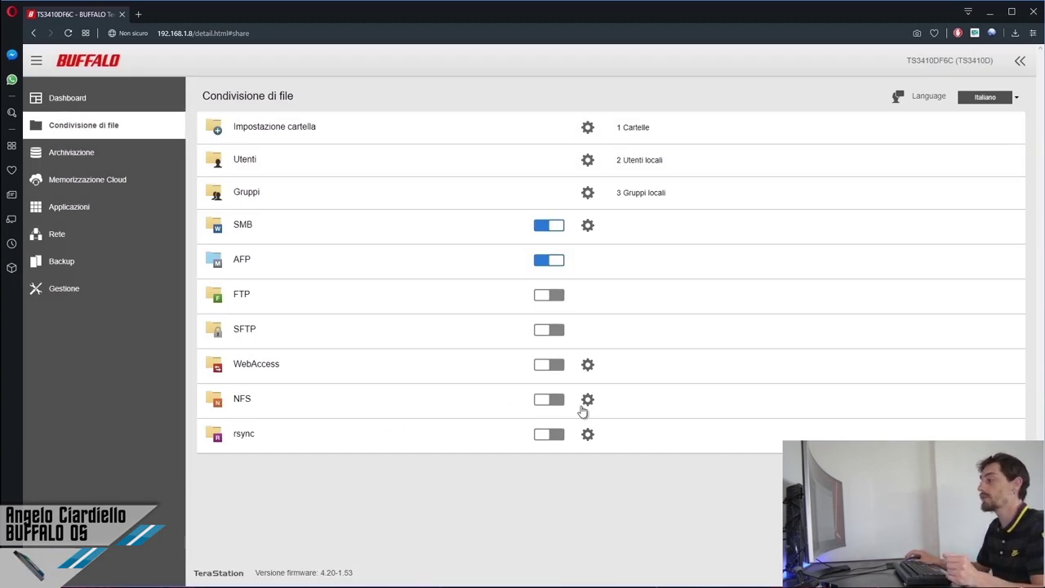
- Review the service, client and rule settings of the NFS file sharing service
{"action": "left_click", "coordinate": [588, 400]}
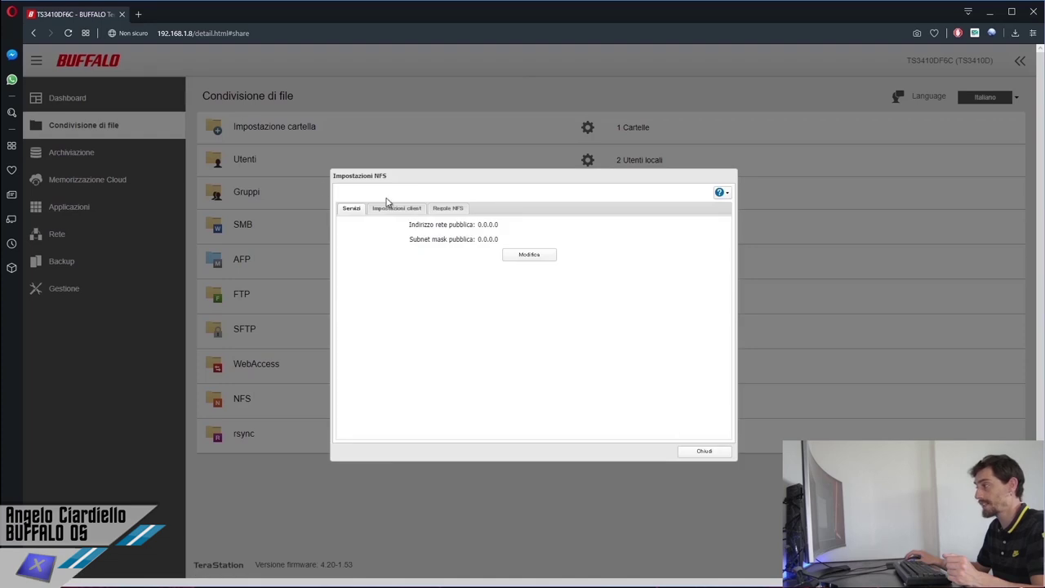
{"action": "left_click", "coordinate": [410, 209]}
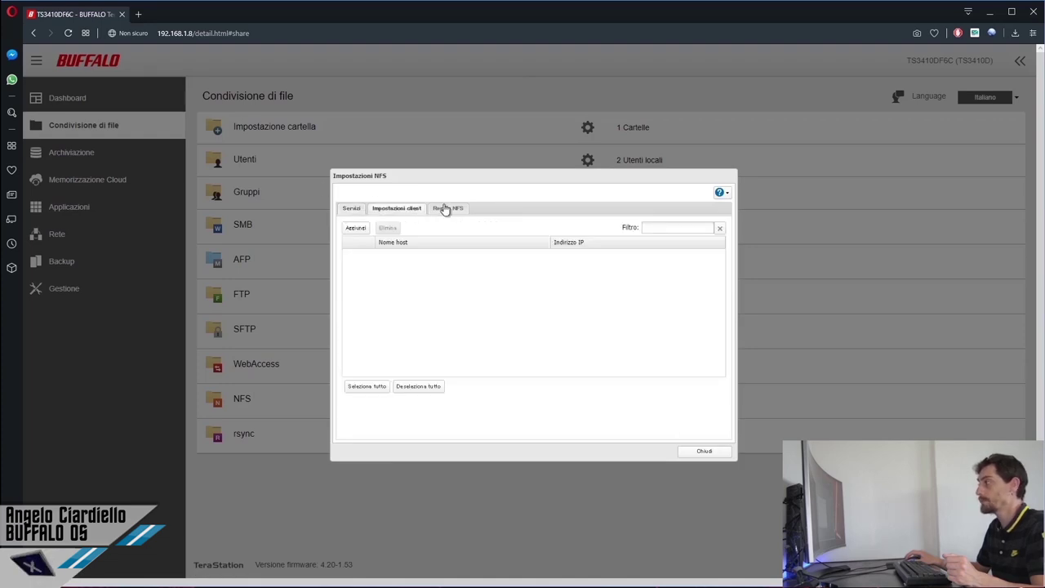
{"action": "left_click", "coordinate": [446, 208]}
{"action": "left_click", "coordinate": [705, 450]}
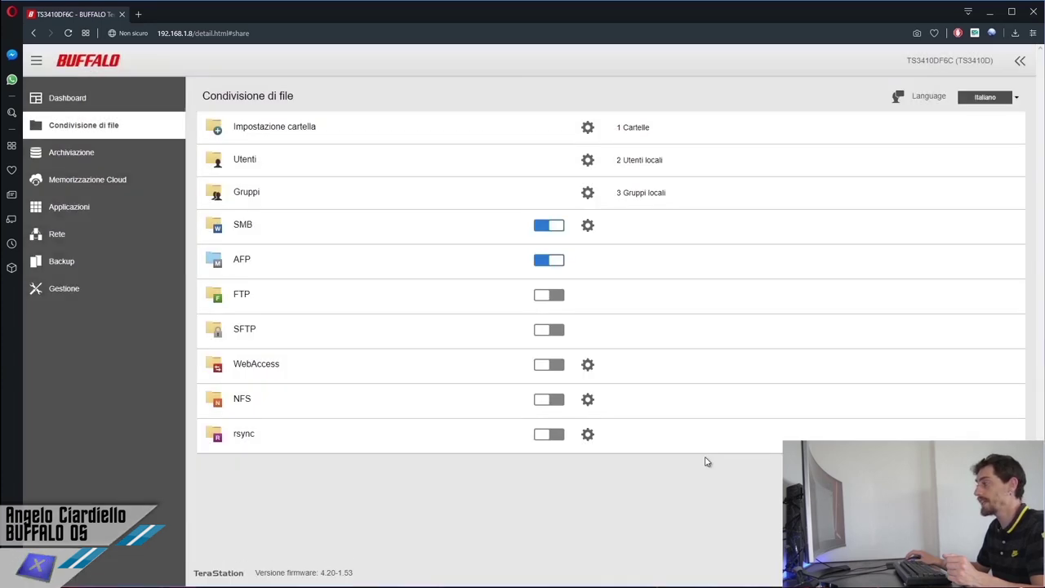
- Review the rsync server's account and SSH encryption settings, discarding any changes
{"action": "left_click", "coordinate": [590, 435]}
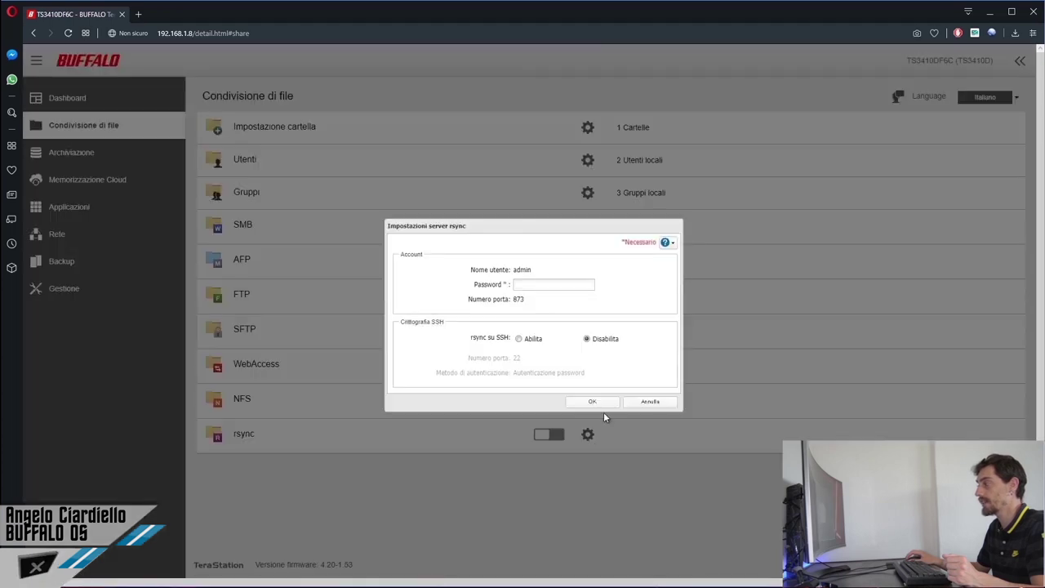
{"action": "left_click", "coordinate": [649, 402]}
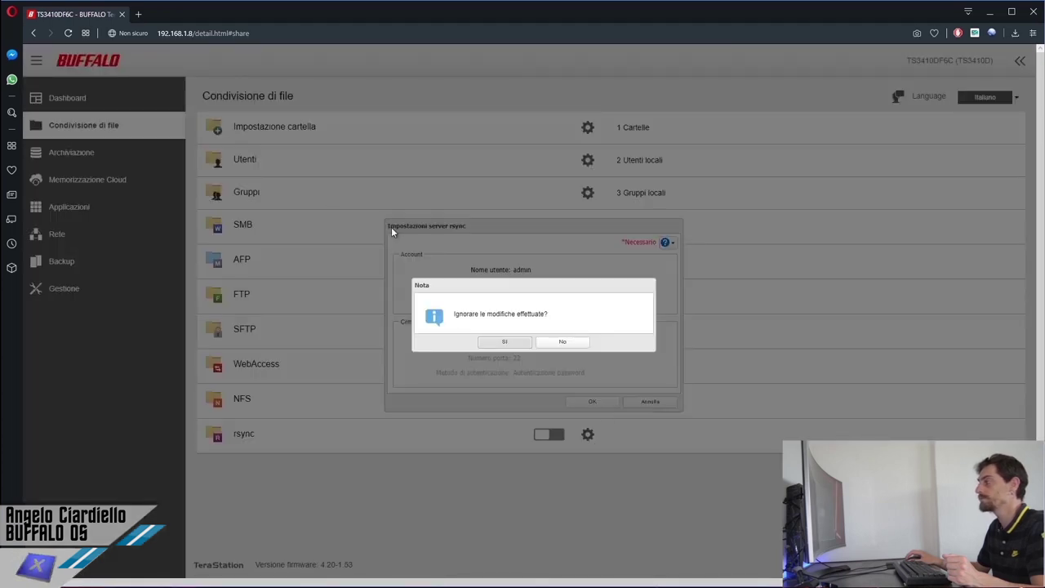
{"action": "left_click", "coordinate": [579, 353]}
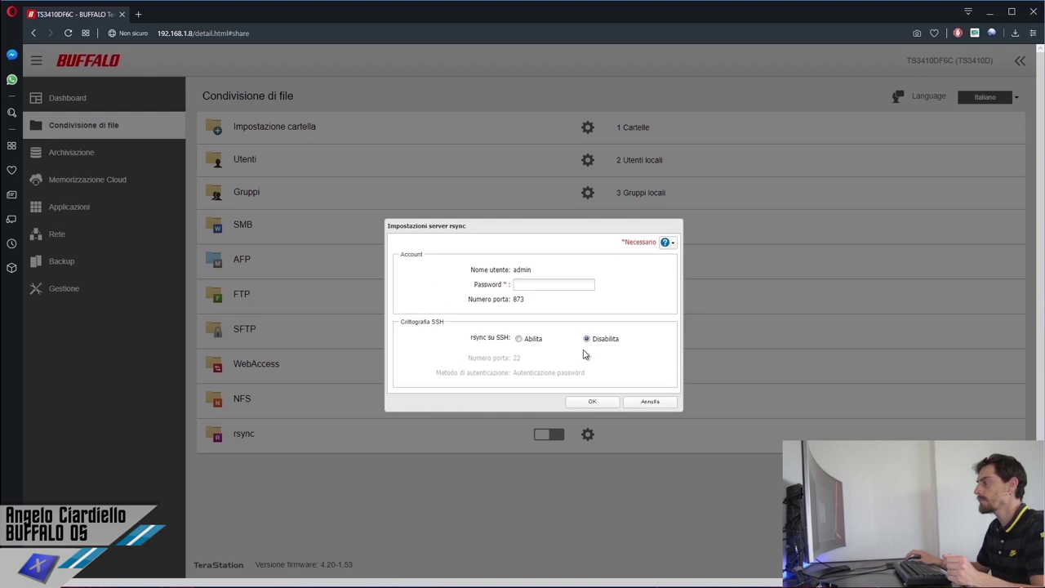
{"action": "left_click", "coordinate": [626, 401]}
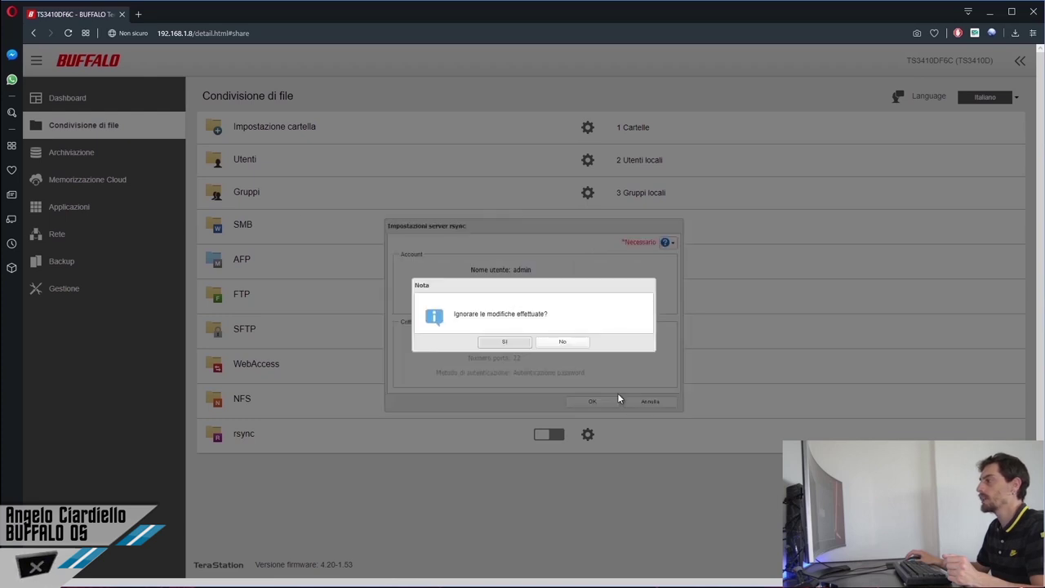
{"action": "left_click", "coordinate": [513, 344]}
- Inspect the internal drive list in the storage section and the S.M.A.R.T. attributes of Unità 1
{"action": "left_click", "coordinate": [71, 161]}
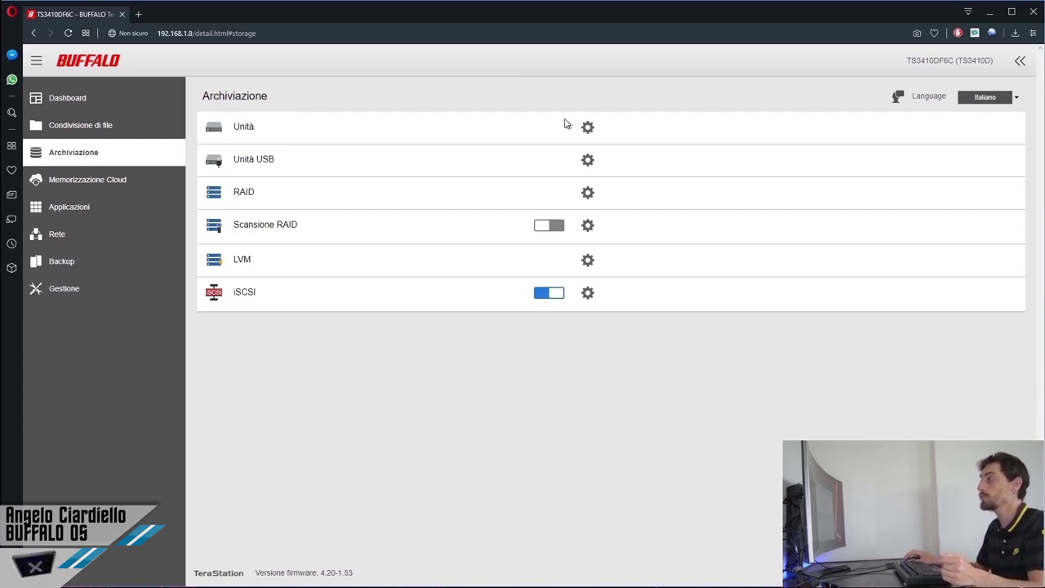
{"action": "left_click", "coordinate": [585, 131]}
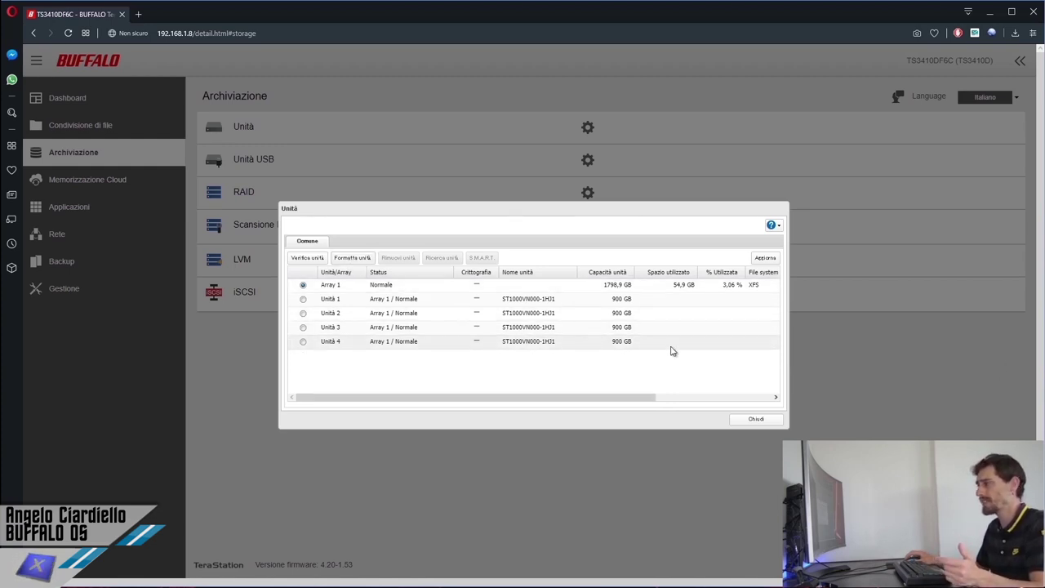
{"action": "left_click", "coordinate": [482, 300]}
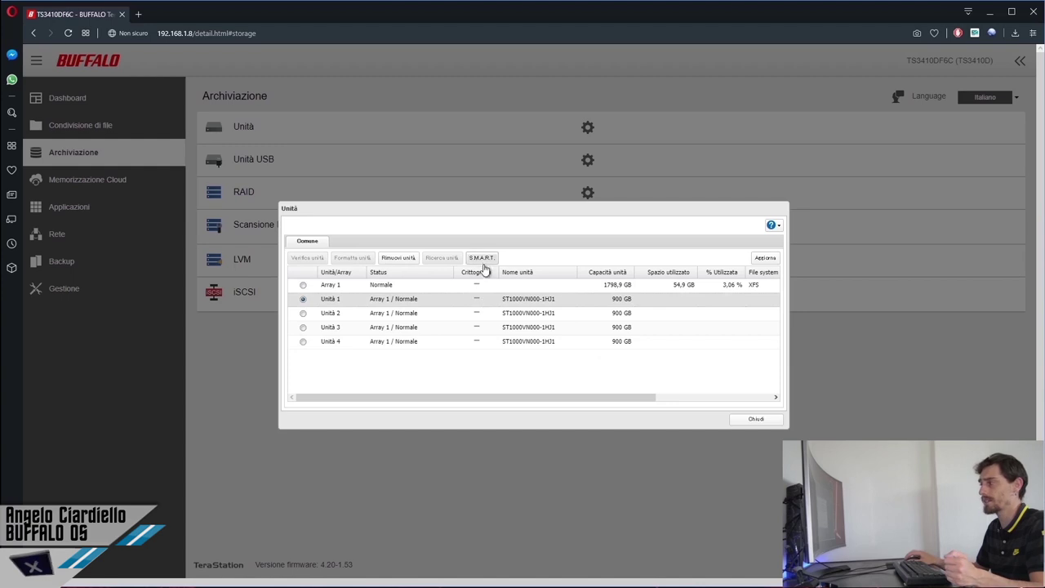
{"action": "left_click", "coordinate": [482, 258]}
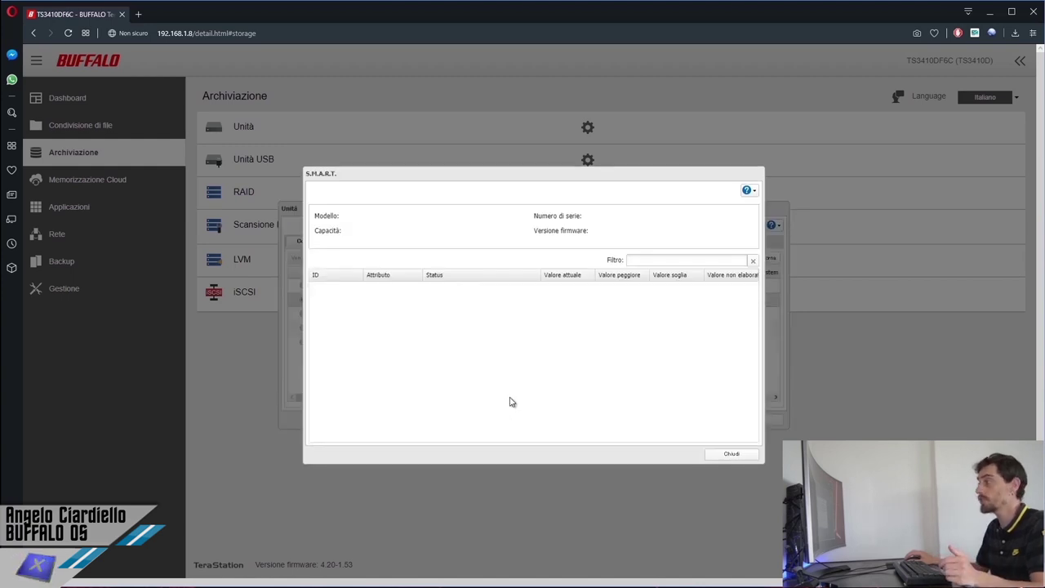
{"action": "scroll", "coordinate": [457, 333], "scroll_direction": "down", "scroll_amount": 2}
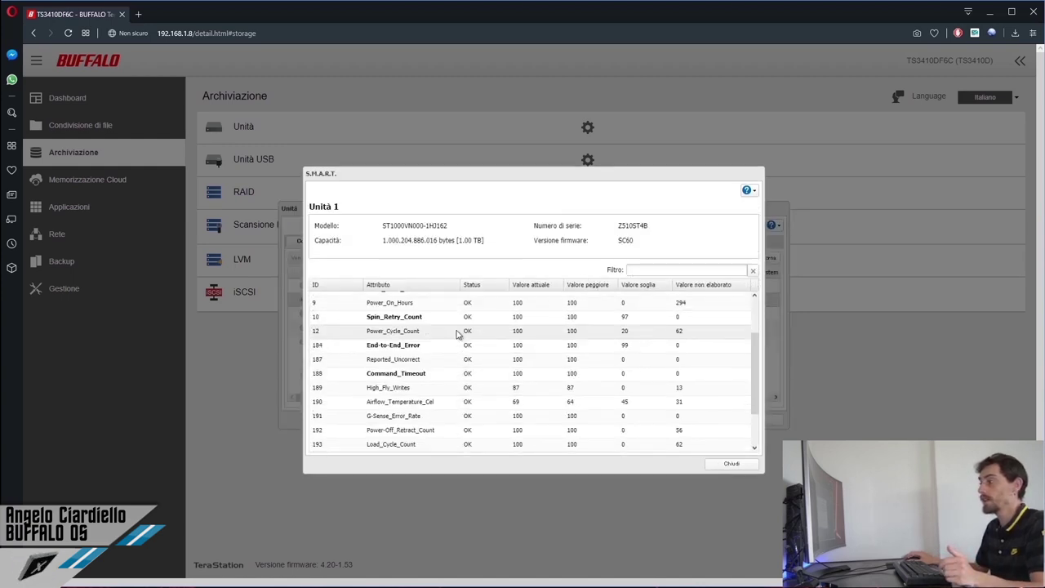
{"action": "scroll", "coordinate": [441, 383], "scroll_direction": "up", "scroll_amount": 3}
{"action": "left_click", "coordinate": [732, 463]}
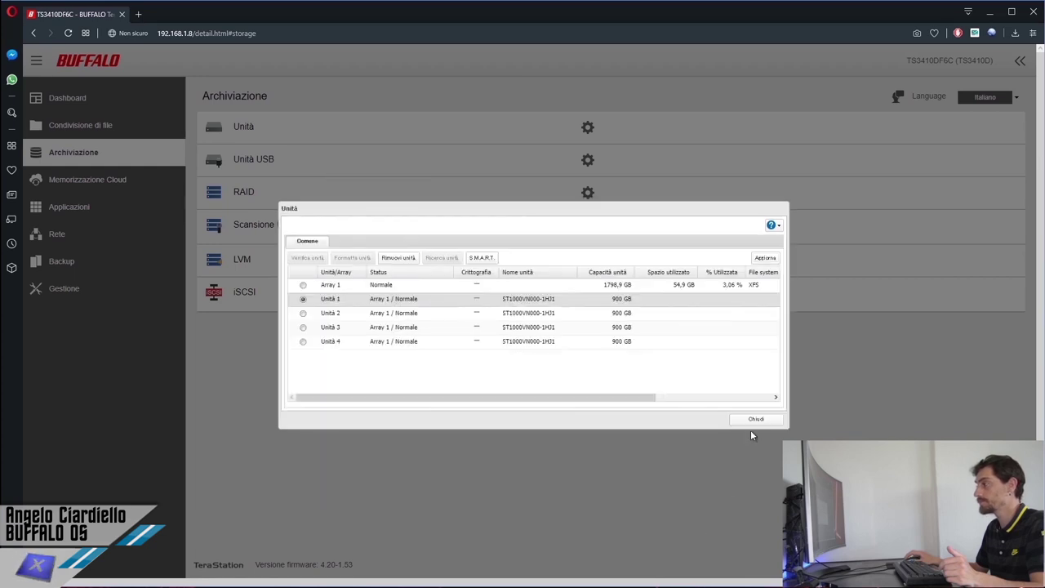
{"action": "left_click", "coordinate": [751, 420]}
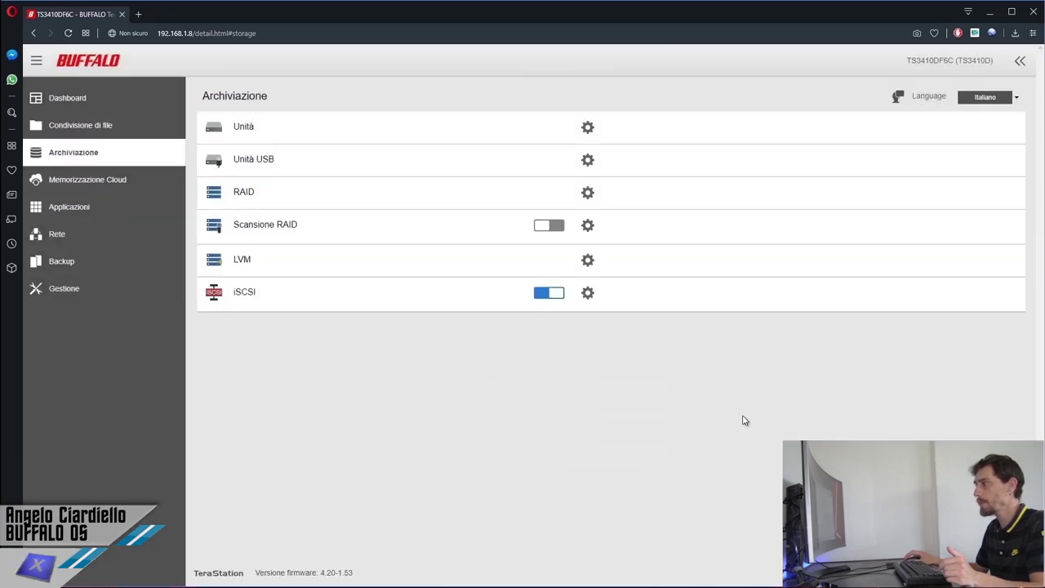
- Check the USB drive list and inspect RAID Array 1 with its removal confirmation, without deleting the array
{"action": "left_click", "coordinate": [588, 161]}
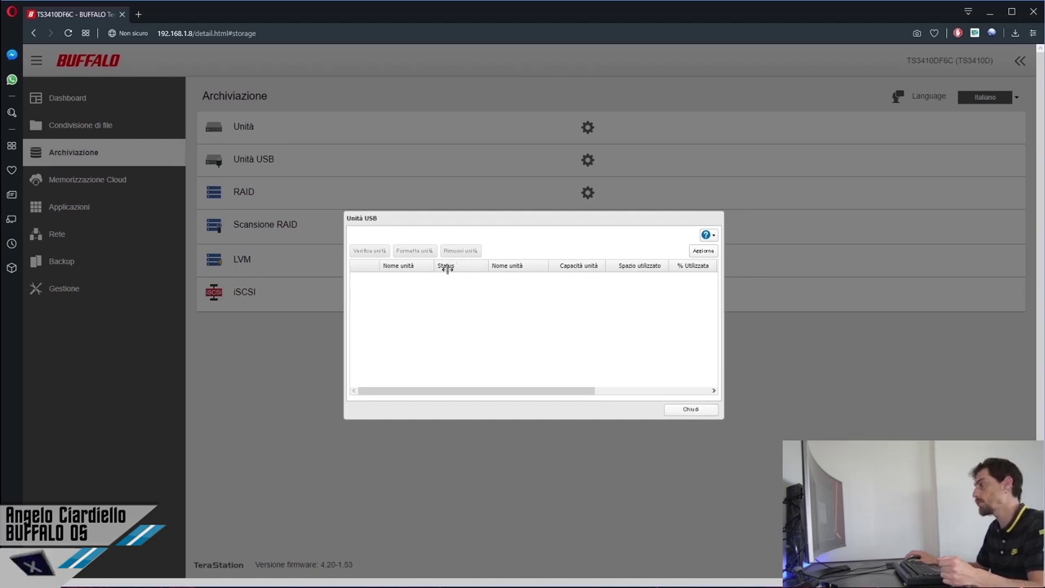
{"action": "left_click", "coordinate": [694, 410]}
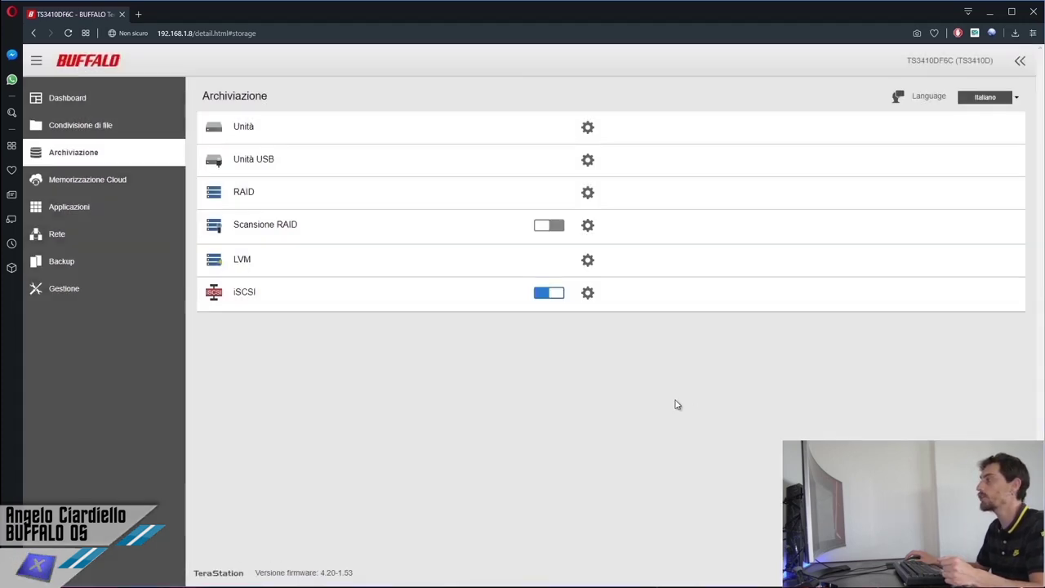
{"action": "left_click", "coordinate": [588, 193]}
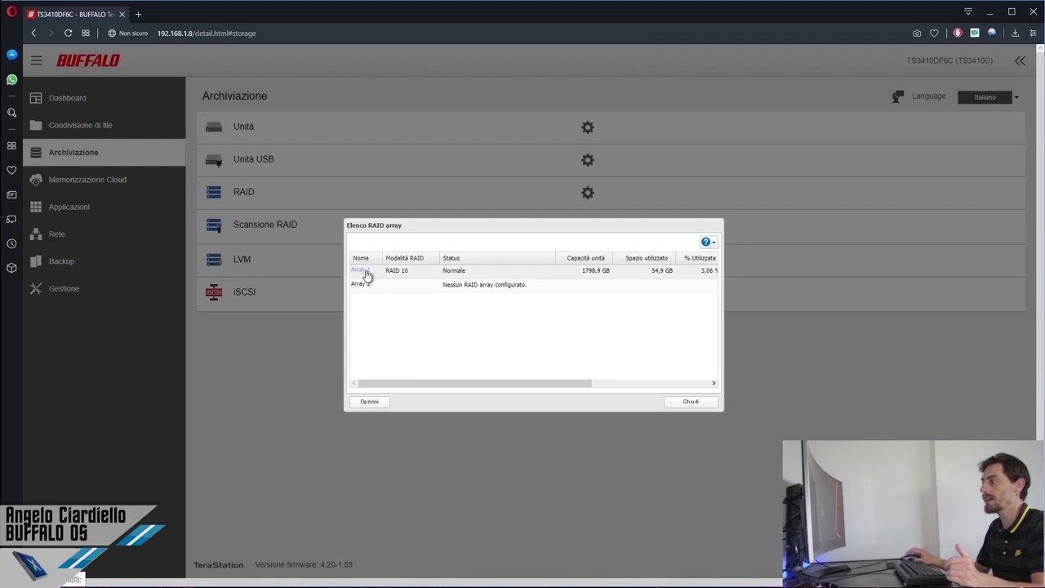
{"action": "left_click", "coordinate": [362, 270]}
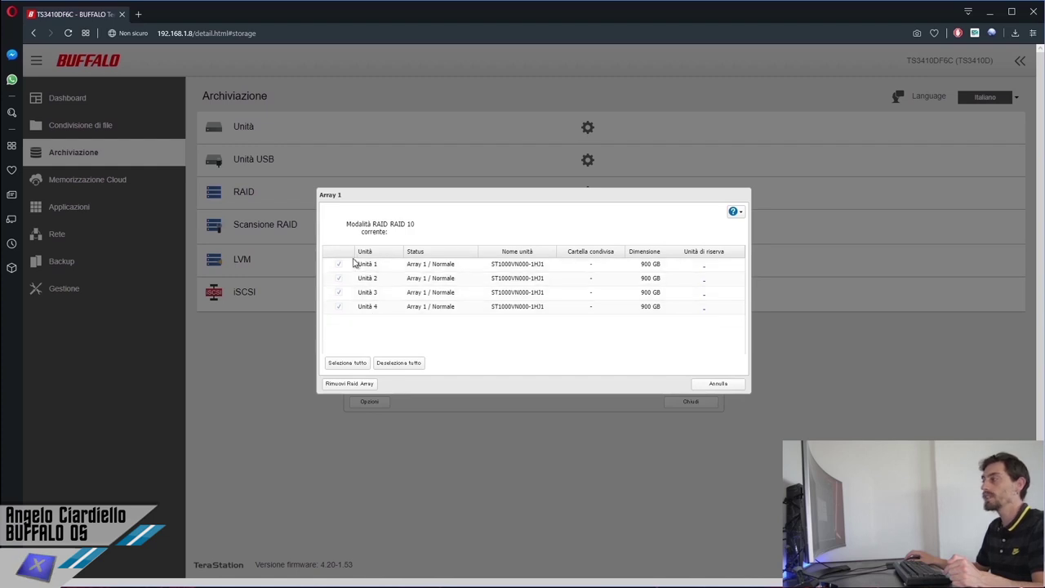
{"action": "left_click", "coordinate": [351, 385]}
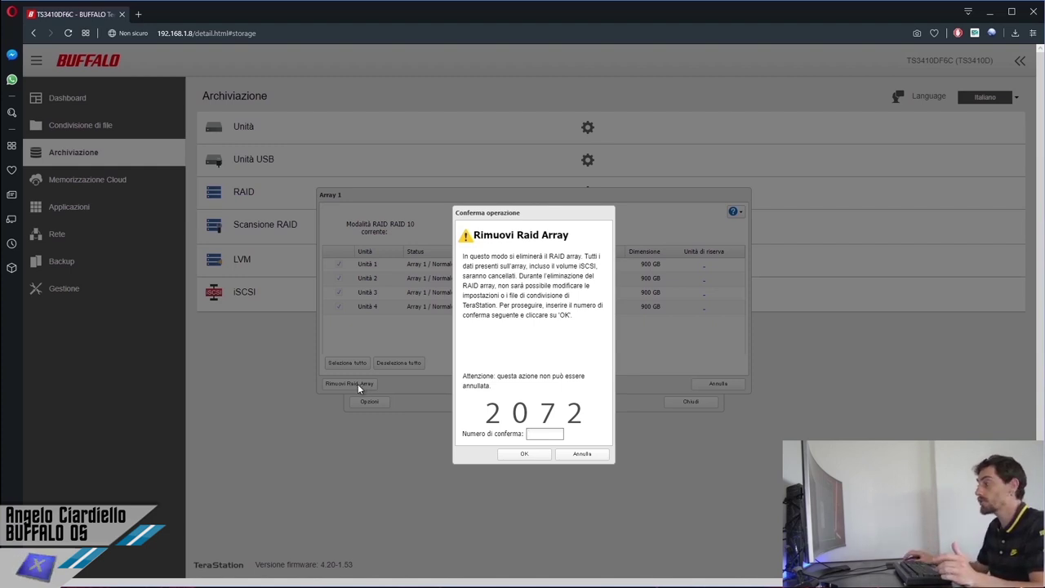
{"action": "left_click", "coordinate": [582, 454]}
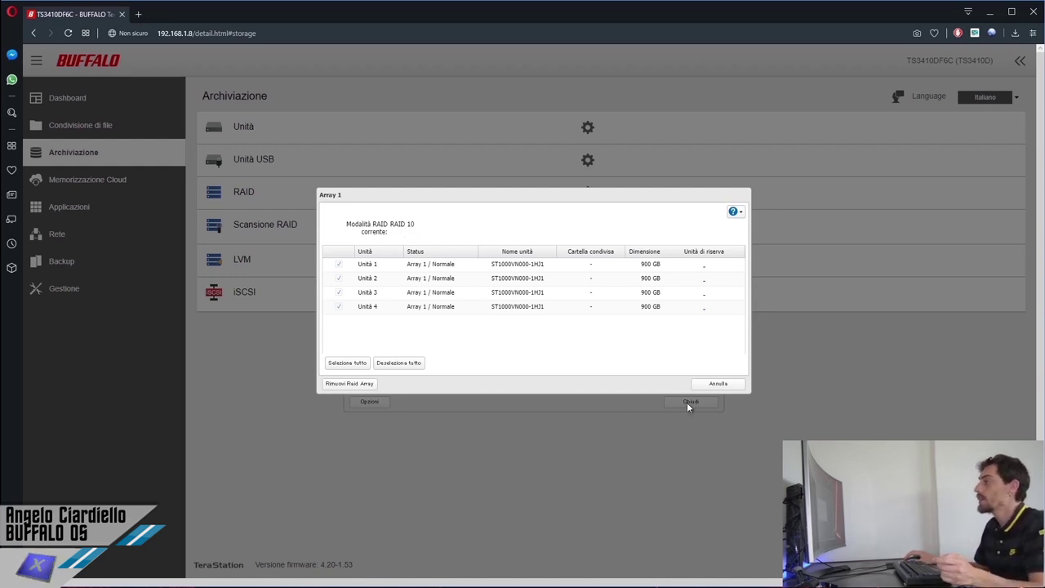
{"action": "left_click", "coordinate": [722, 388]}
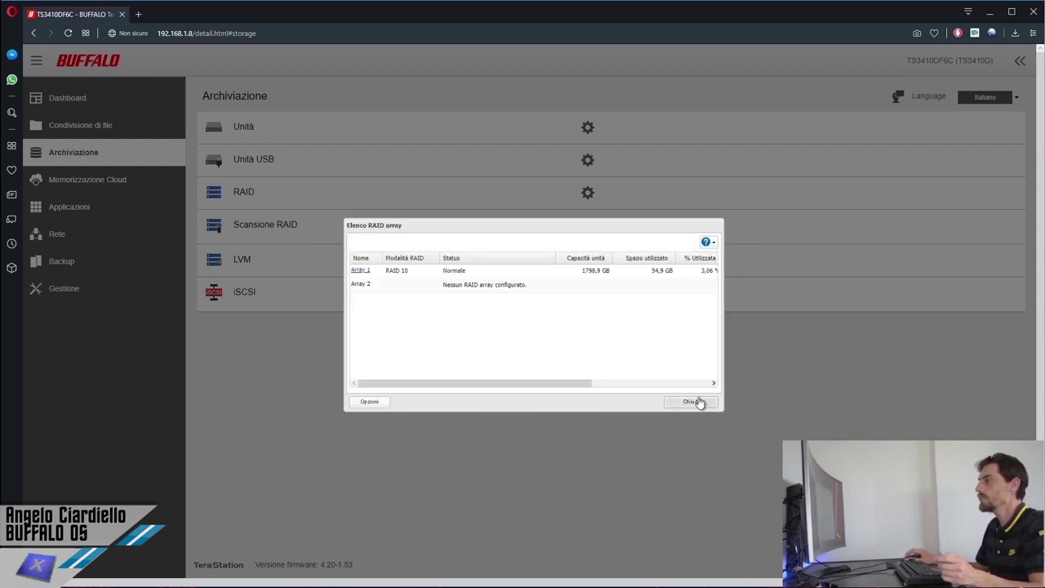
{"action": "left_click", "coordinate": [696, 401]}
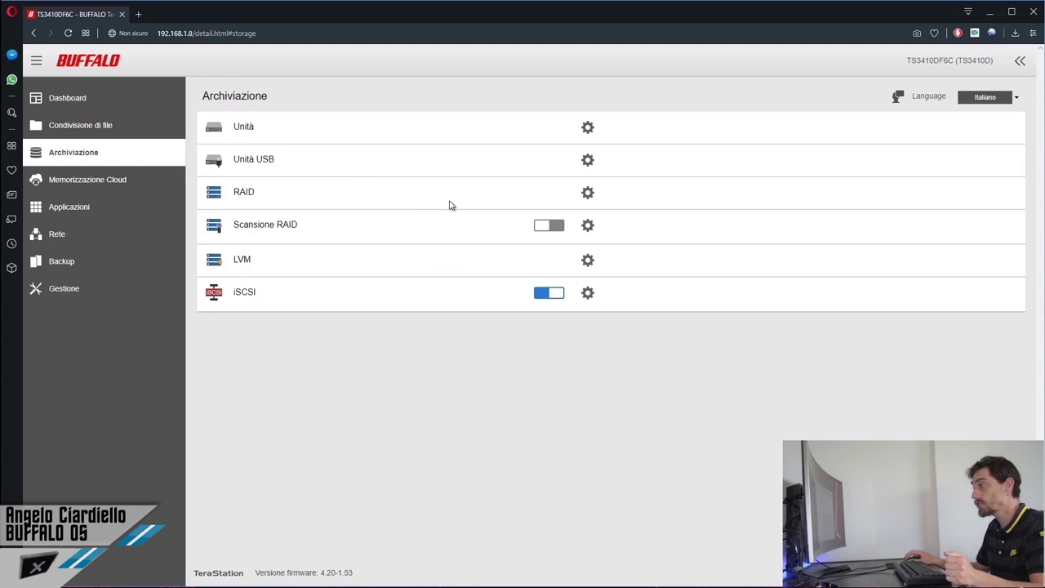
- Review the RAID scan, LVM and iSCSI settings of the storage section without changing them
{"action": "left_click", "coordinate": [587, 227]}
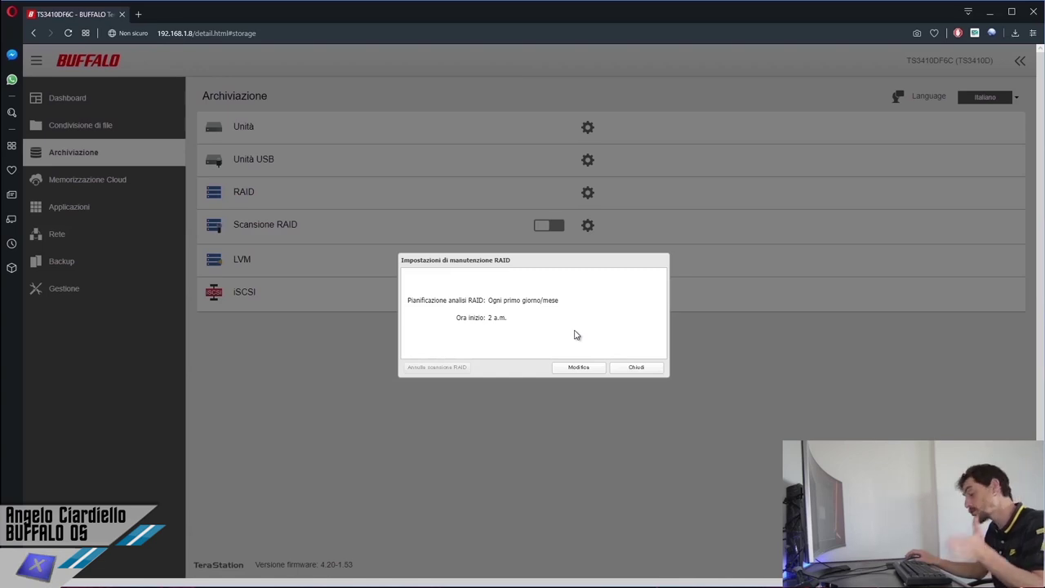
{"action": "left_click", "coordinate": [636, 367]}
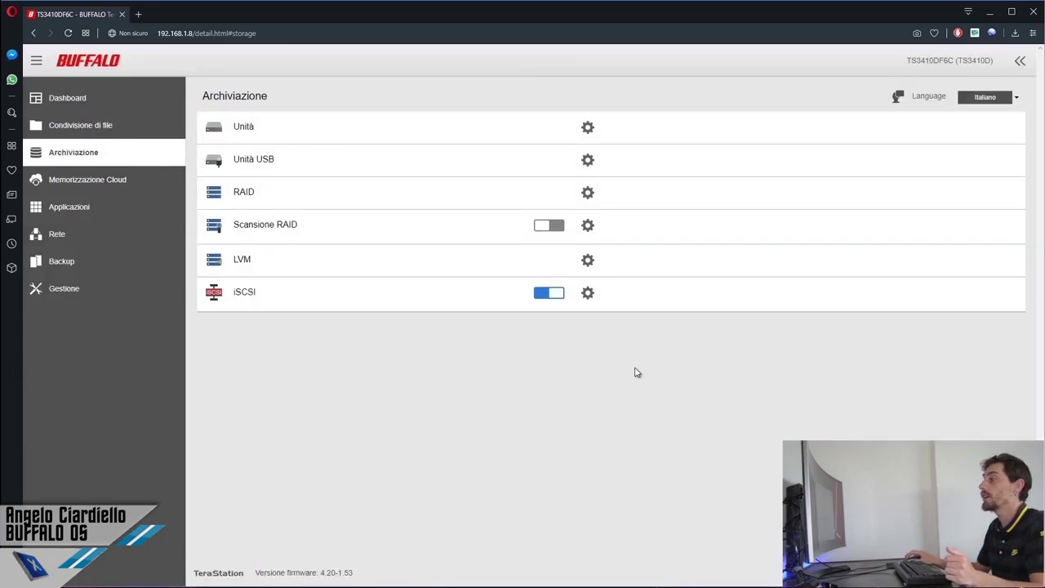
{"action": "left_click", "coordinate": [588, 260]}
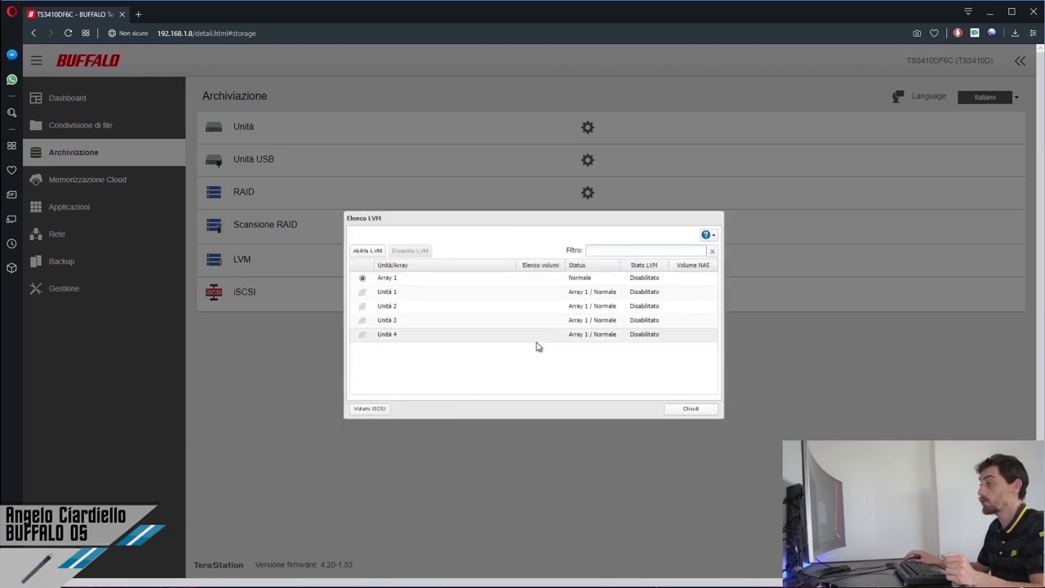
{"action": "left_click", "coordinate": [689, 408]}
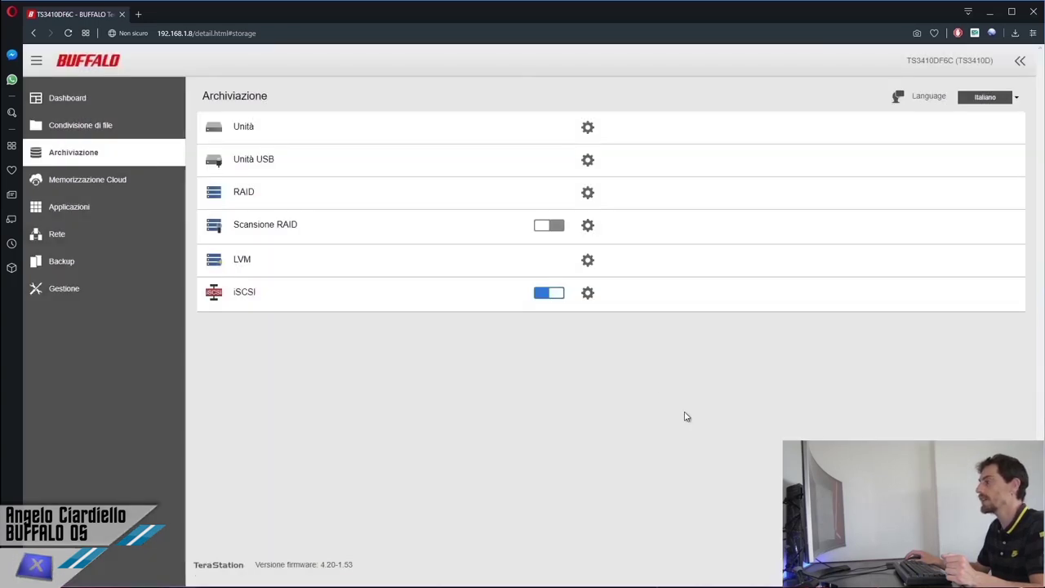
{"action": "left_click", "coordinate": [588, 296]}
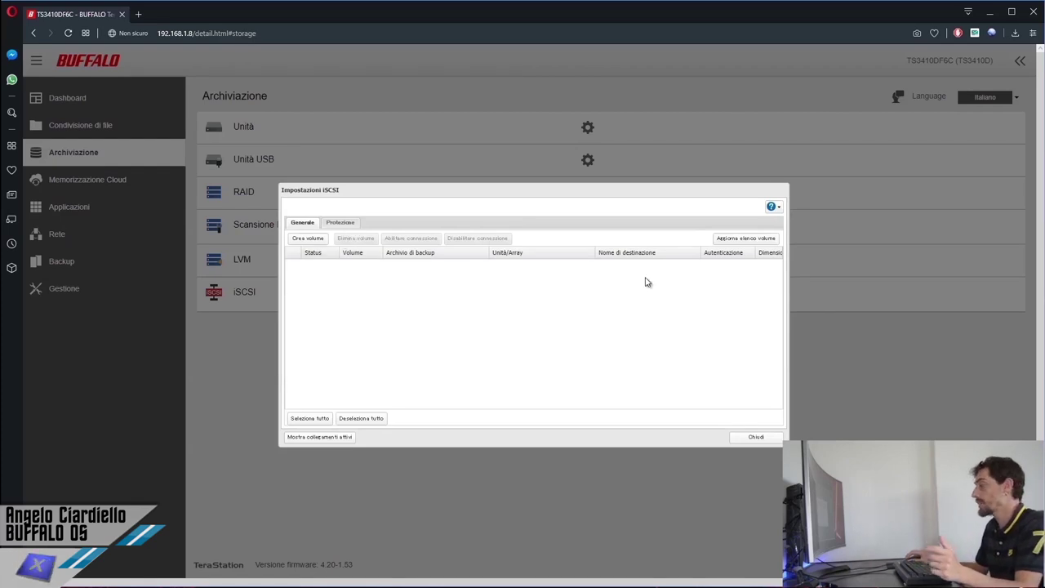
{"action": "left_click", "coordinate": [756, 438]}
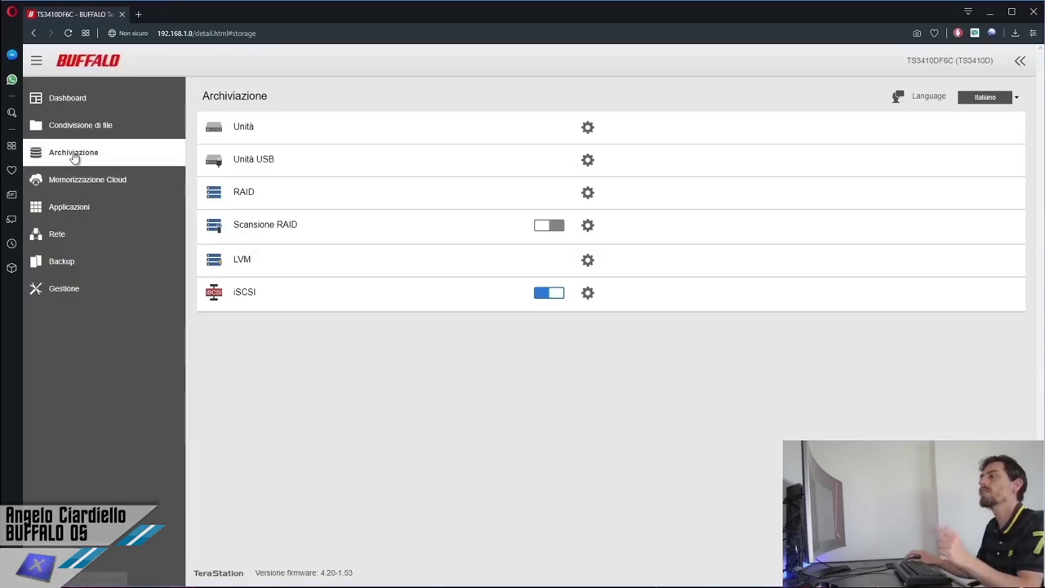
- Examine the cloud storage services and the fields of the Amazon S3 job form without adding a job
{"action": "left_click", "coordinate": [80, 177]}
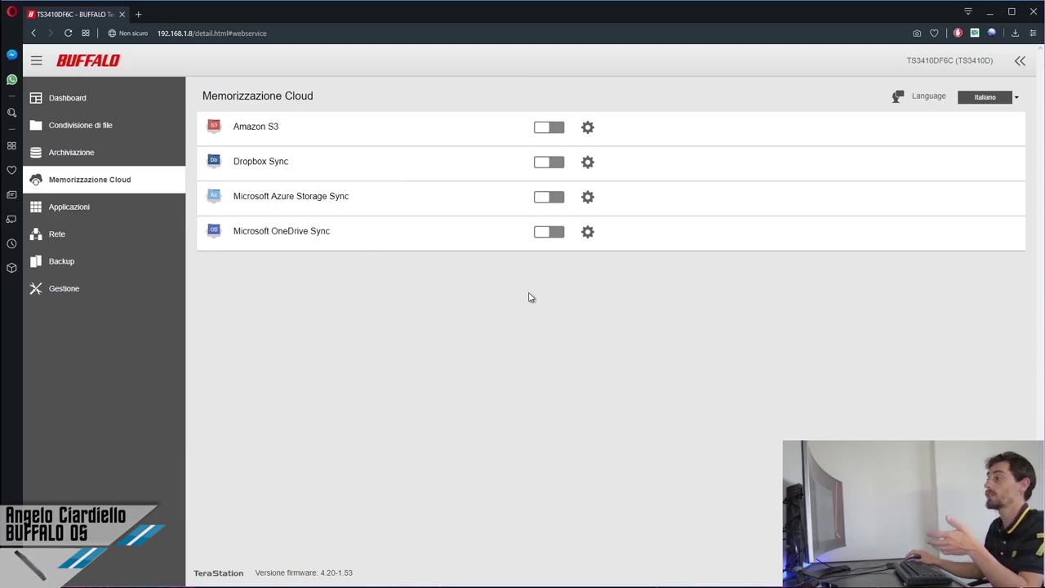
{"action": "left_click", "coordinate": [587, 129]}
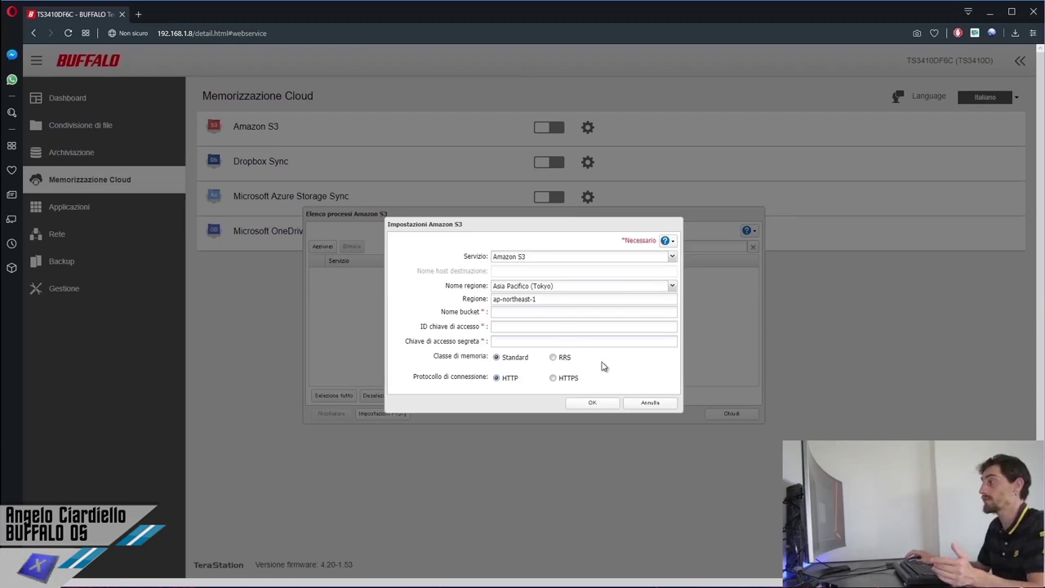
{"action": "left_click", "coordinate": [648, 403]}
{"action": "left_click", "coordinate": [722, 414]}
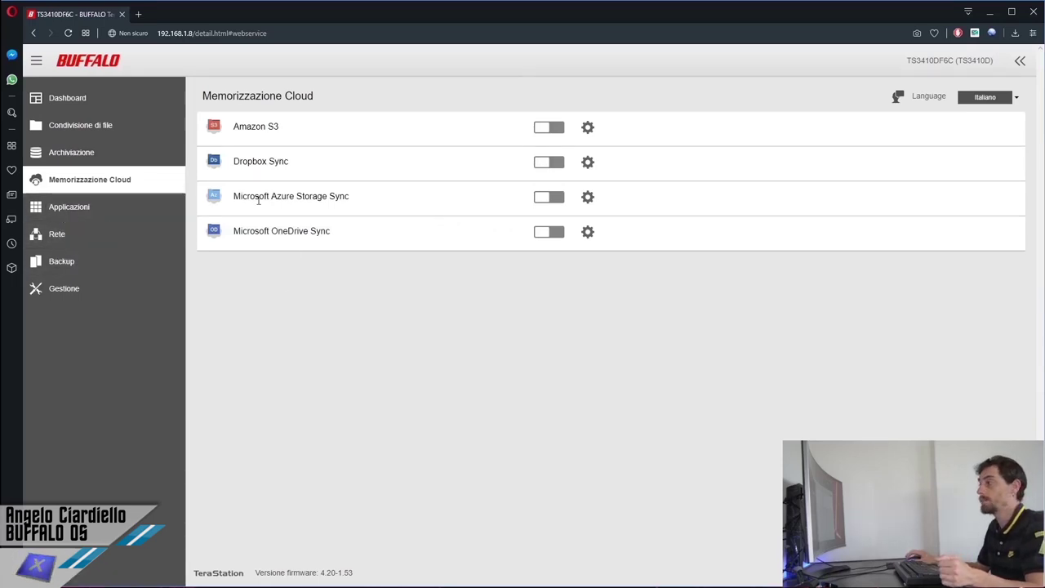
- Look over the applications section, which holds the antivirus service, and glance at the network section
{"action": "left_click", "coordinate": [122, 207]}
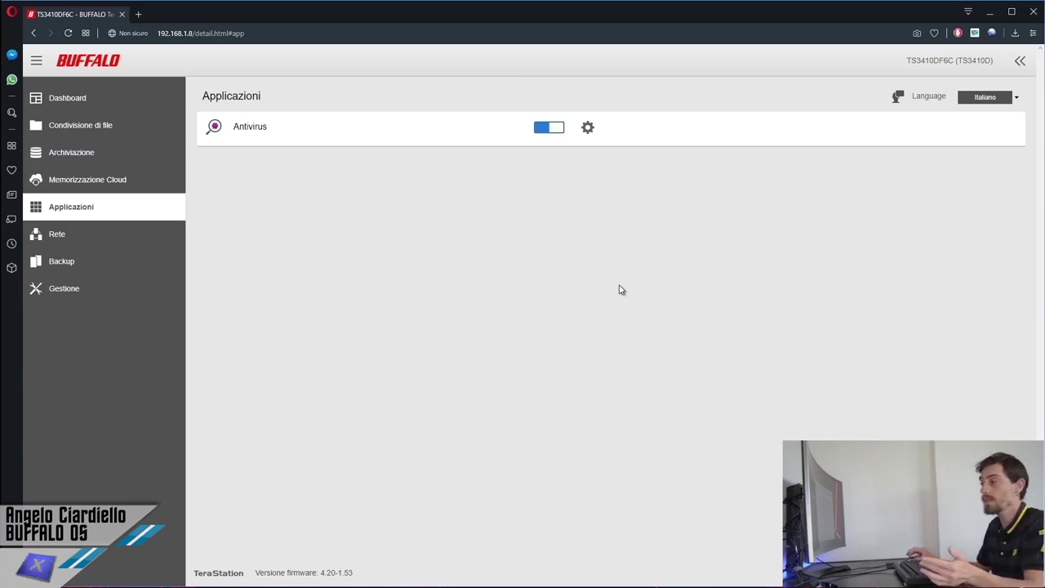
{"action": "left_click", "coordinate": [112, 243]}
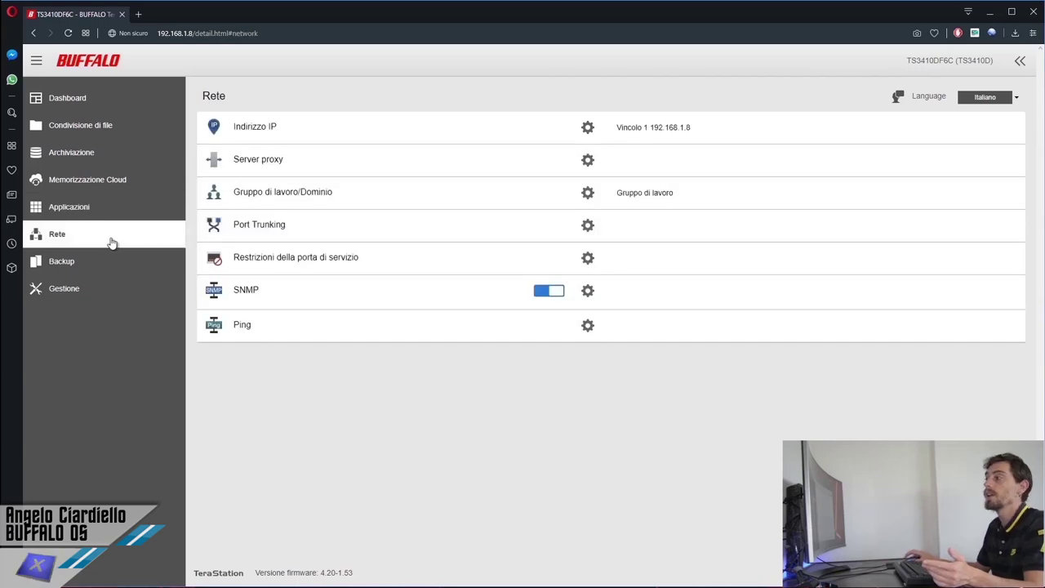
{"action": "left_click", "coordinate": [129, 203]}
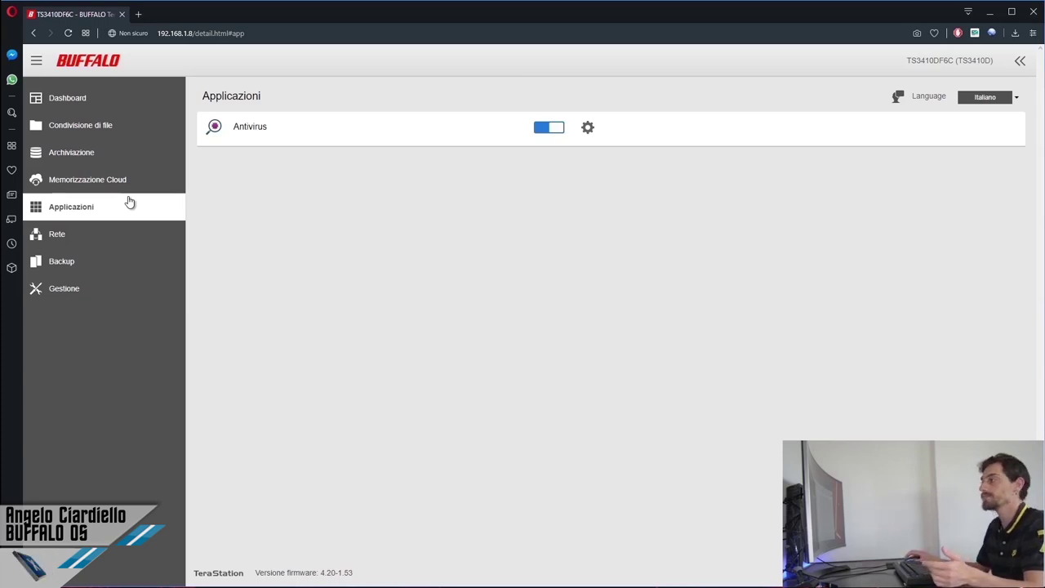
- Inspect the network section's IP address list and the port trunking details of Vincolo 1, leaving the settings as they are
{"action": "left_click", "coordinate": [130, 240]}
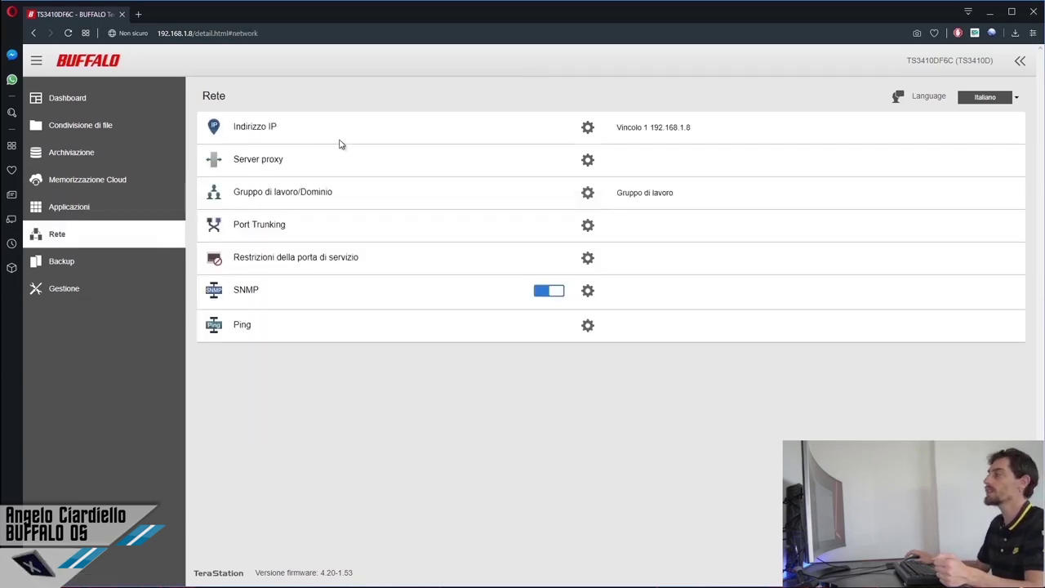
{"action": "left_click", "coordinate": [589, 127]}
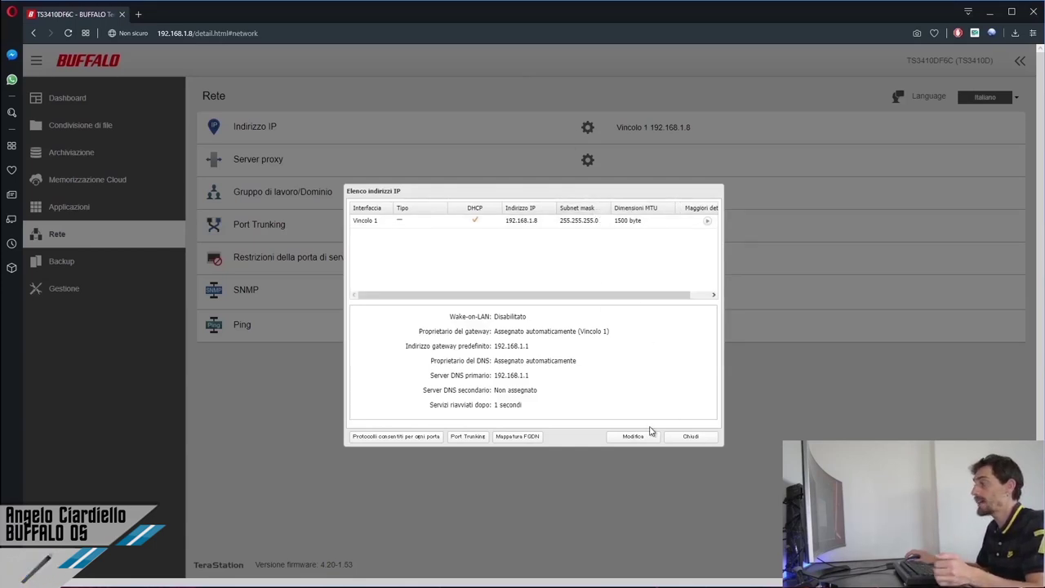
{"action": "left_click", "coordinate": [469, 436]}
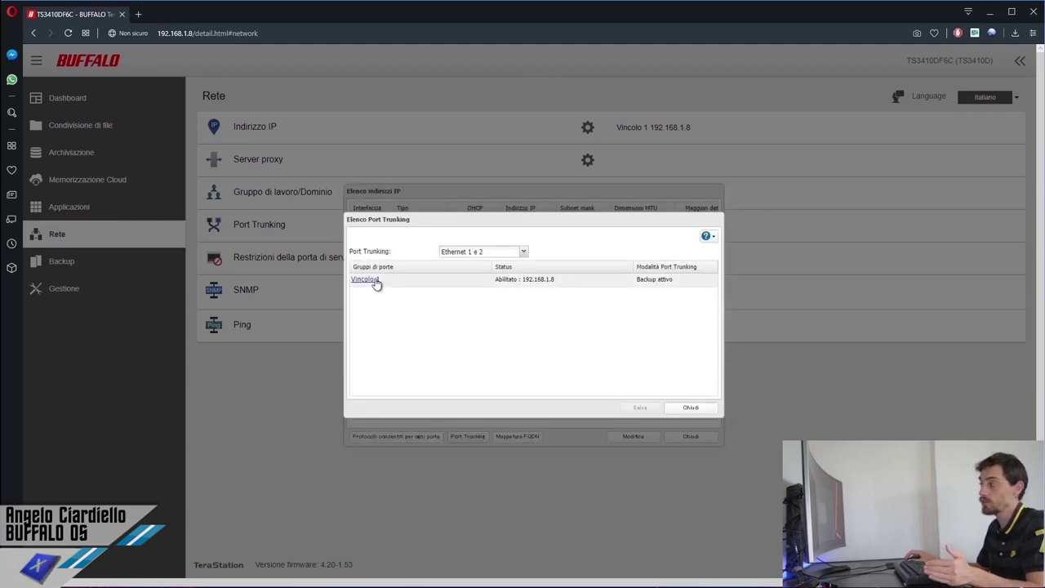
{"action": "left_click", "coordinate": [374, 280]}
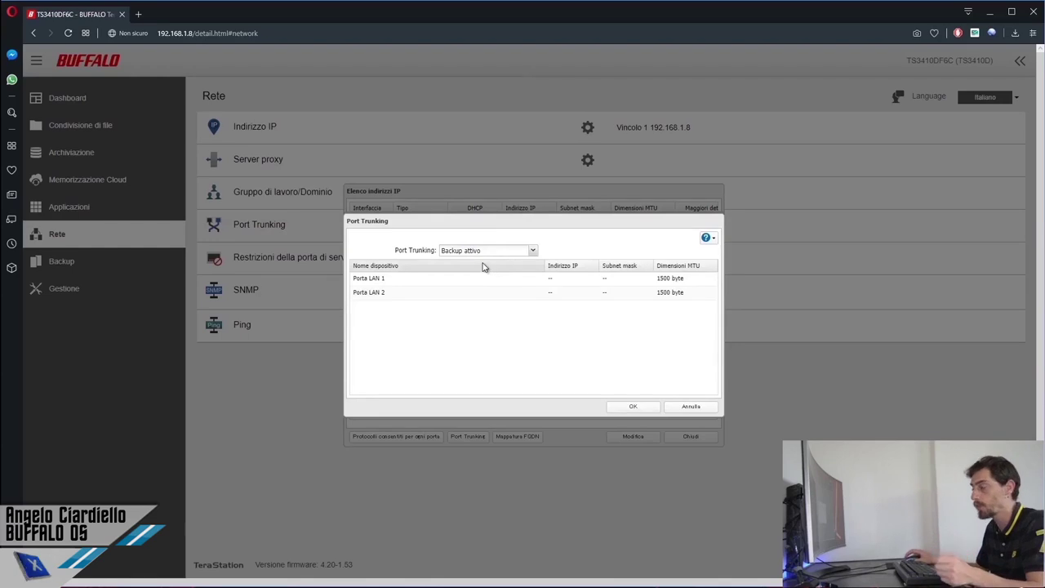
{"action": "left_click", "coordinate": [693, 408]}
{"action": "left_click", "coordinate": [691, 410]}
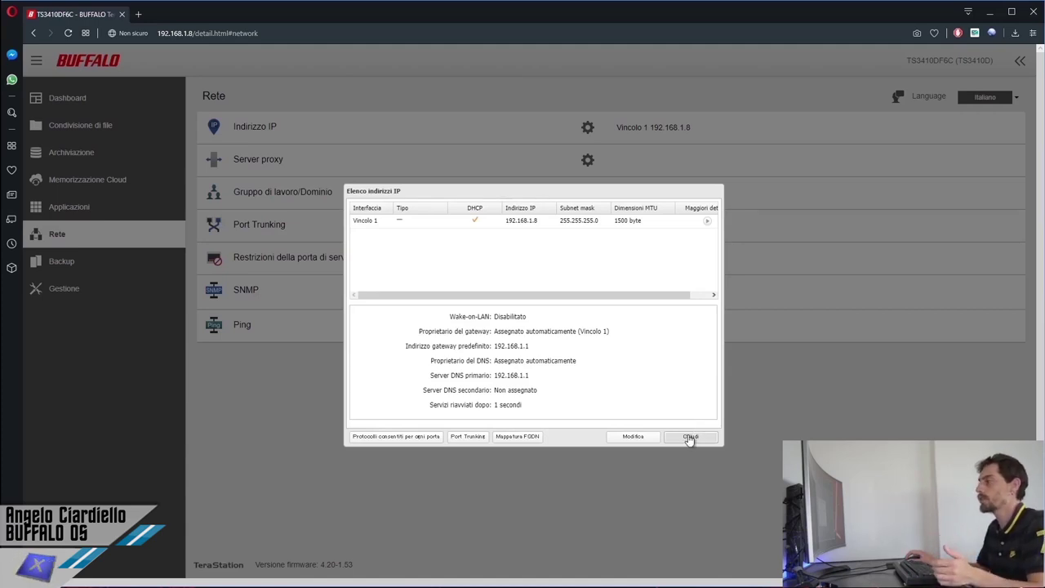
{"action": "left_click", "coordinate": [690, 437]}
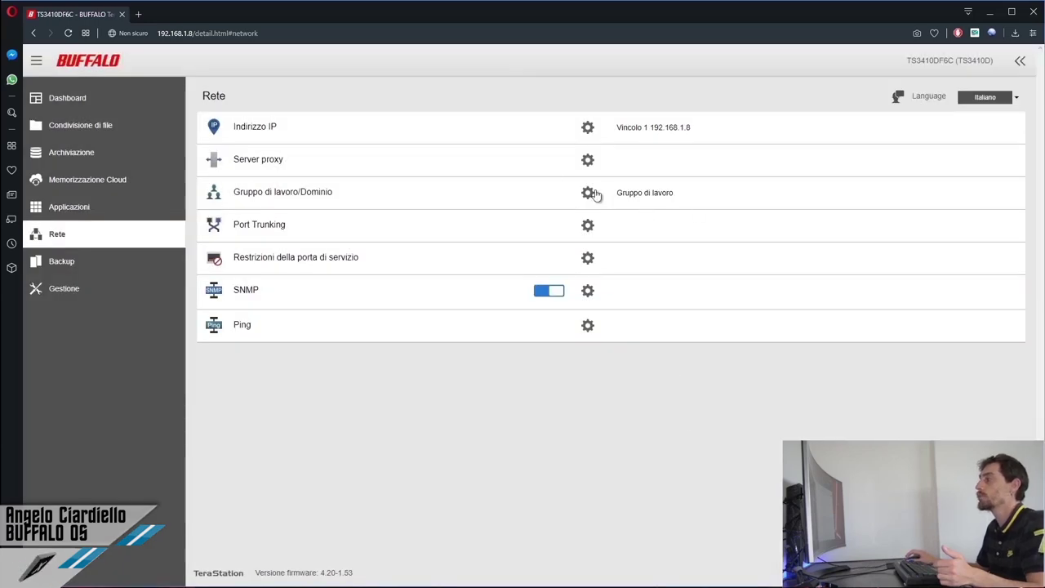
- Review the proxy server settings and the workgroup/domain authentication methods without changing them
{"action": "left_click", "coordinate": [586, 161]}
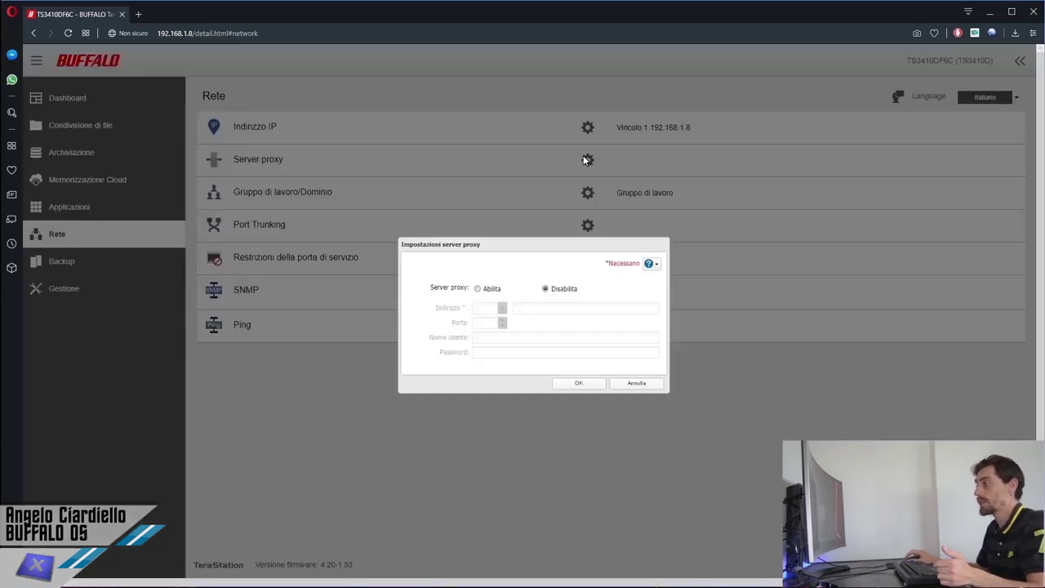
{"action": "left_click", "coordinate": [635, 383]}
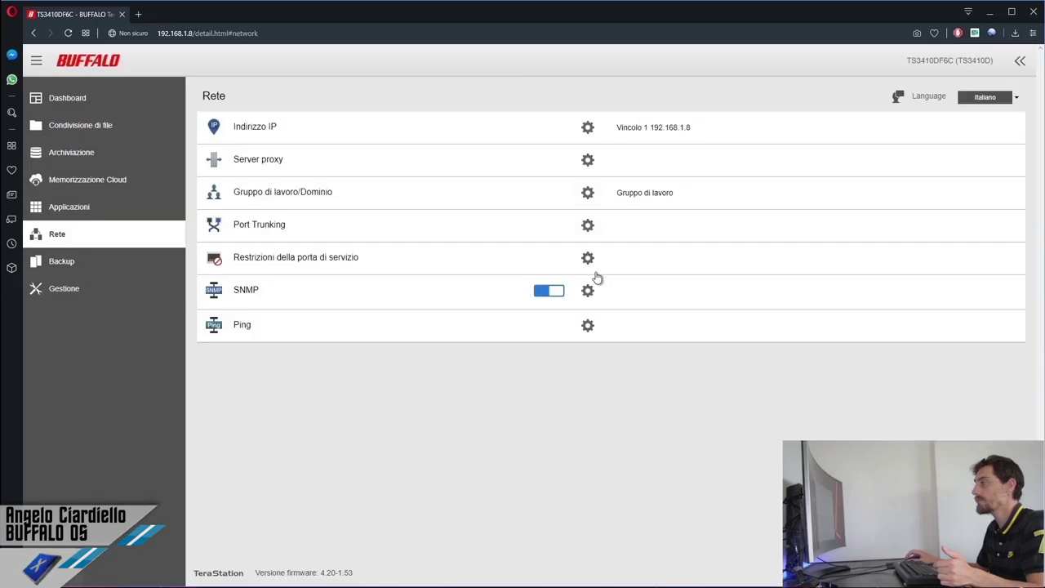
{"action": "left_click", "coordinate": [588, 192]}
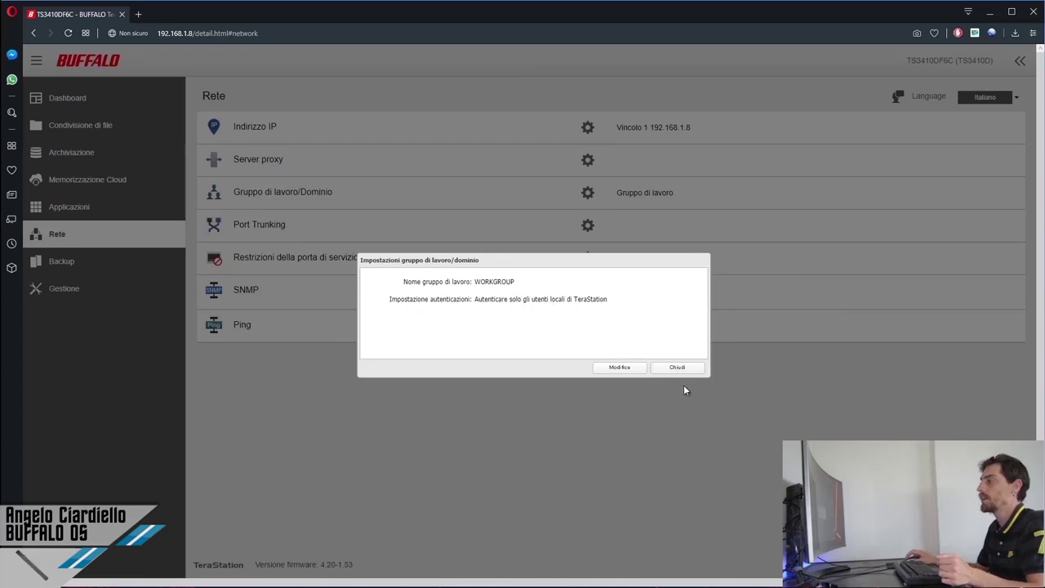
{"action": "left_click", "coordinate": [664, 369]}
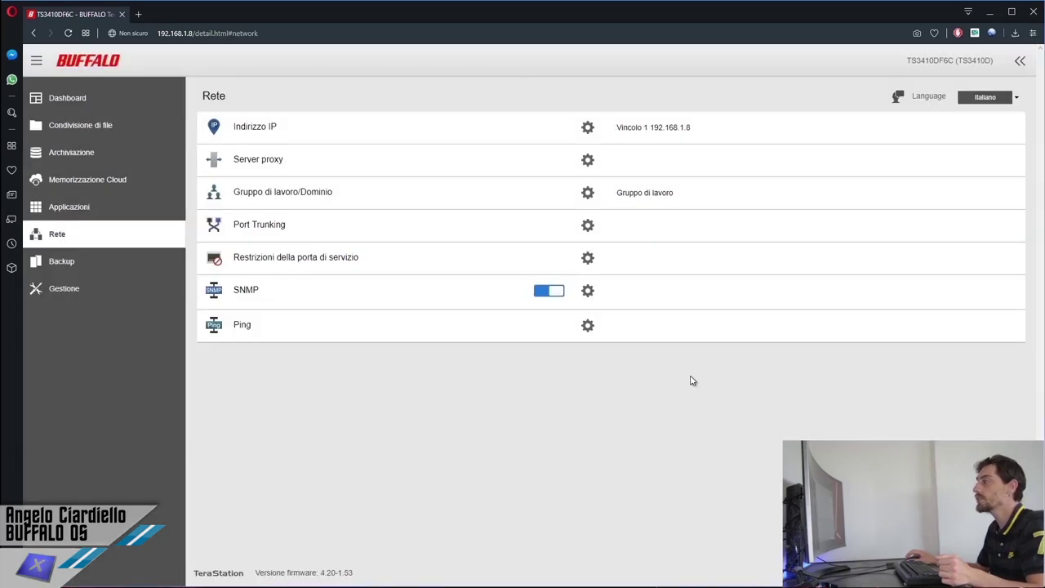
{"action": "left_click", "coordinate": [589, 191]}
{"action": "left_click", "coordinate": [620, 367]}
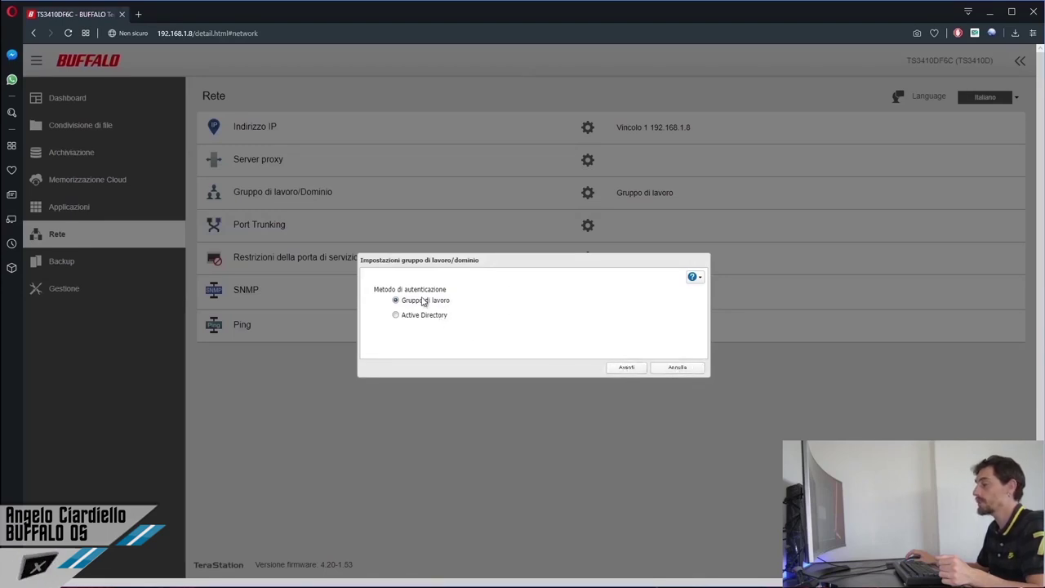
{"action": "left_click", "coordinate": [679, 369]}
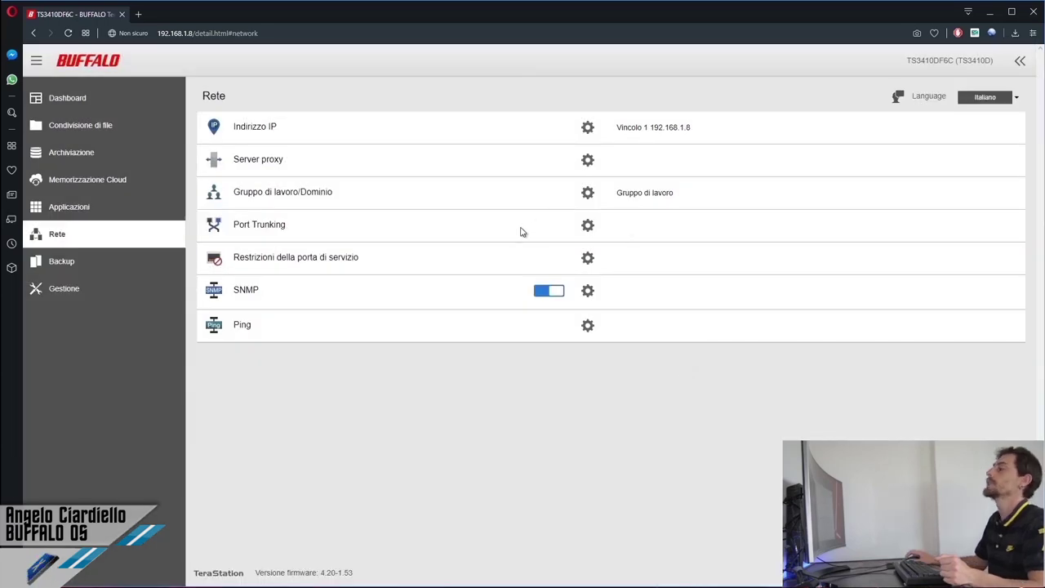
- Look over the network section's Port Trunking entry and the LAN ports grouped in Vincolo 1 without saving changes
{"action": "left_click", "coordinate": [586, 232]}
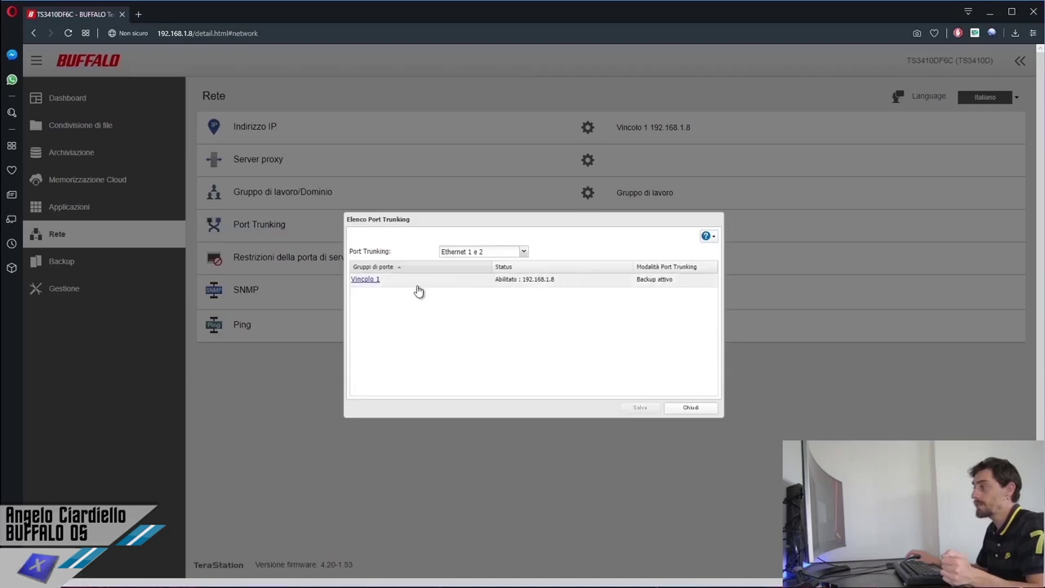
{"action": "double_click", "coordinate": [417, 282]}
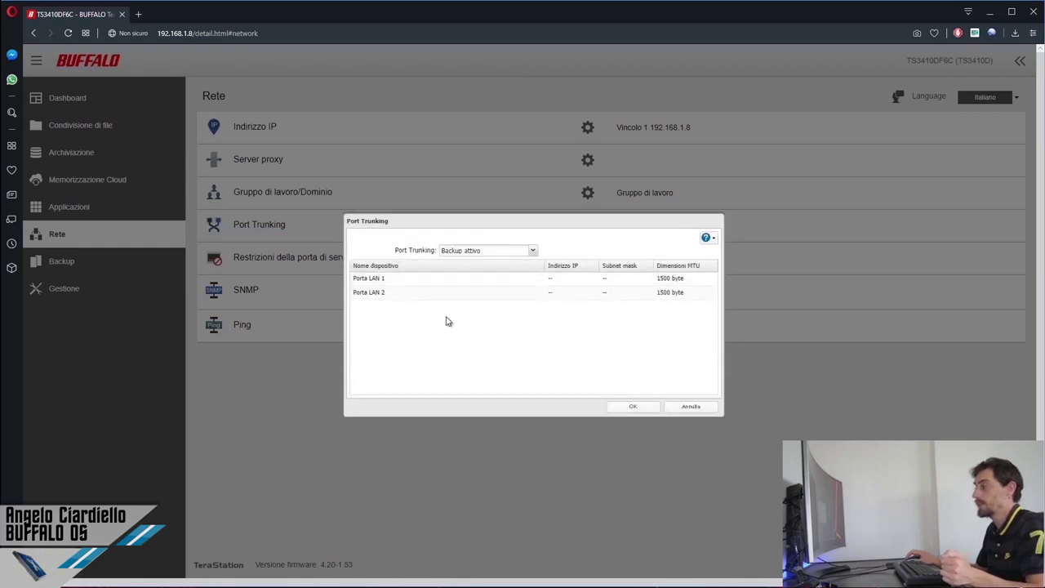
{"action": "left_click", "coordinate": [694, 411]}
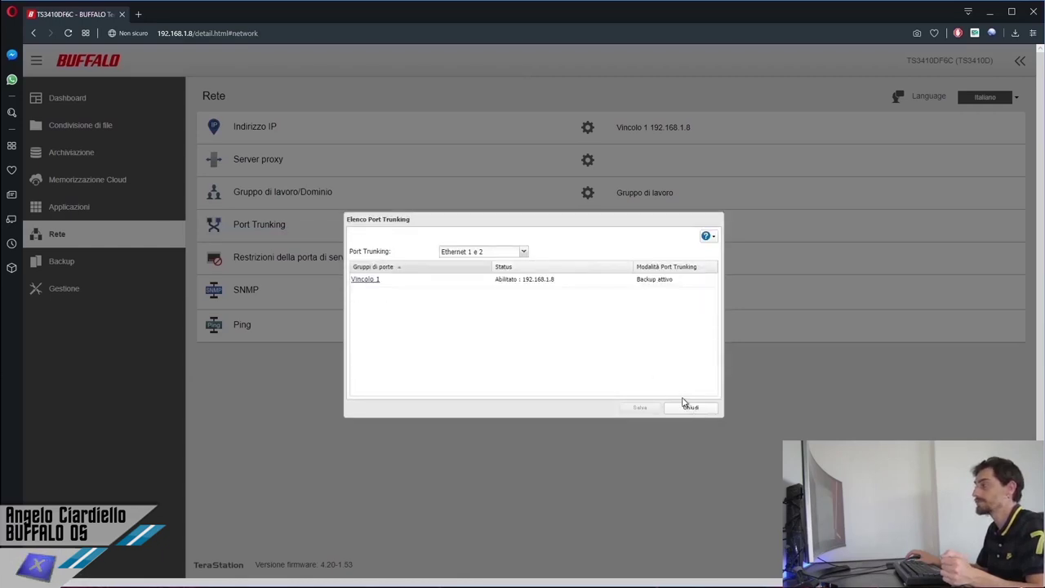
{"action": "left_click", "coordinate": [691, 408]}
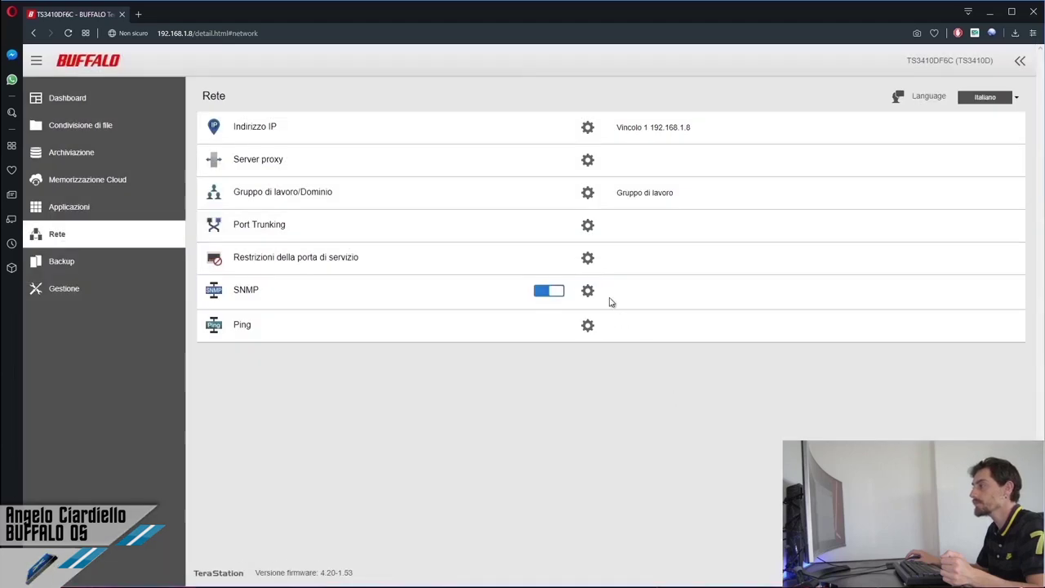
- Check the service port restrictions for Vincolo 1 and view the Ping tool without running a ping
{"action": "left_click", "coordinate": [593, 260]}
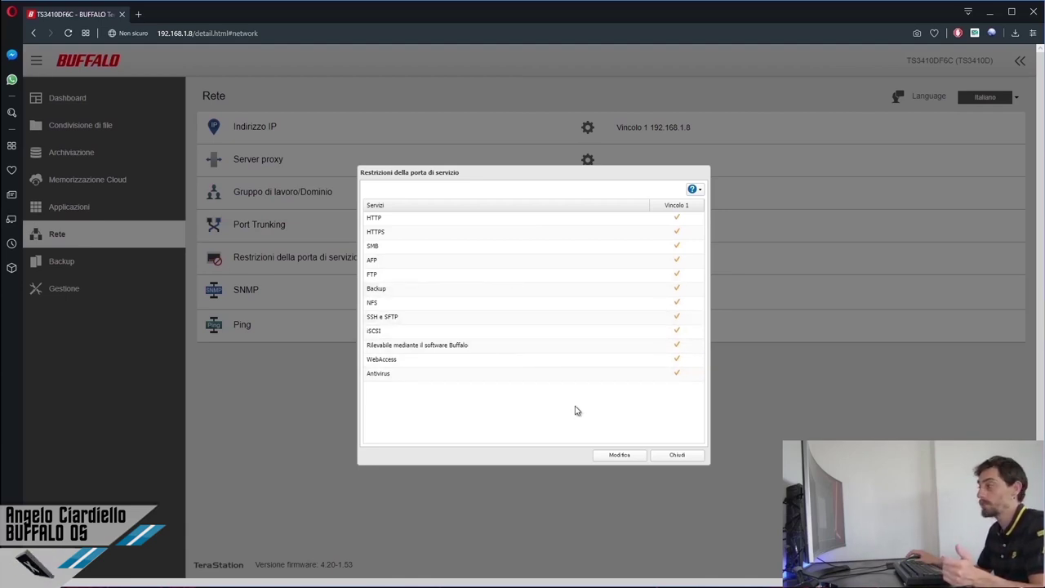
{"action": "left_click", "coordinate": [675, 455]}
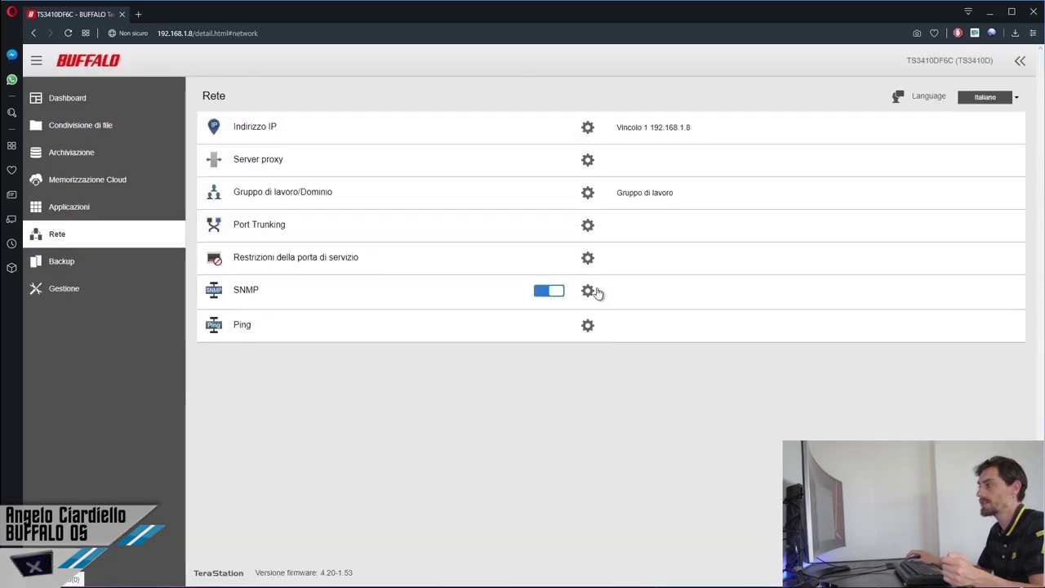
{"action": "left_click", "coordinate": [588, 330]}
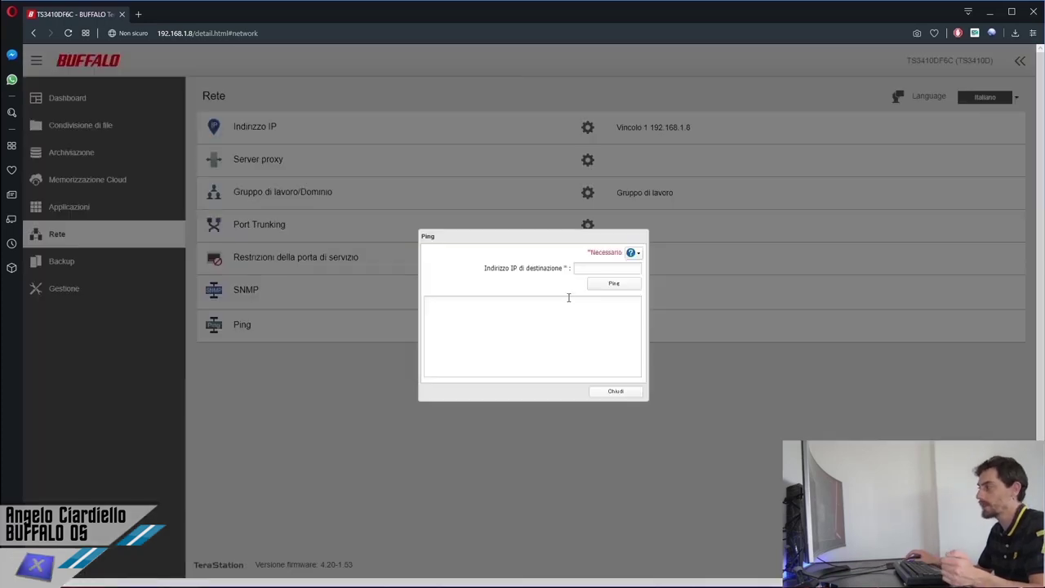
{"action": "left_click", "coordinate": [616, 392]}
- Examine the backup job list and the scheduling, mode and folder options of a new backup job without creating one
{"action": "left_click", "coordinate": [123, 270]}
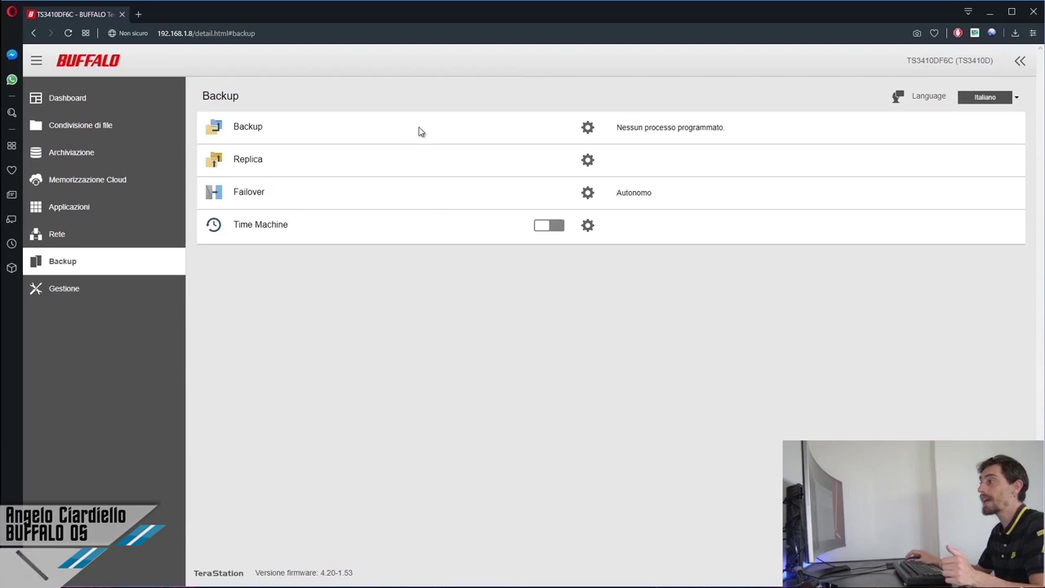
{"action": "left_click", "coordinate": [588, 128]}
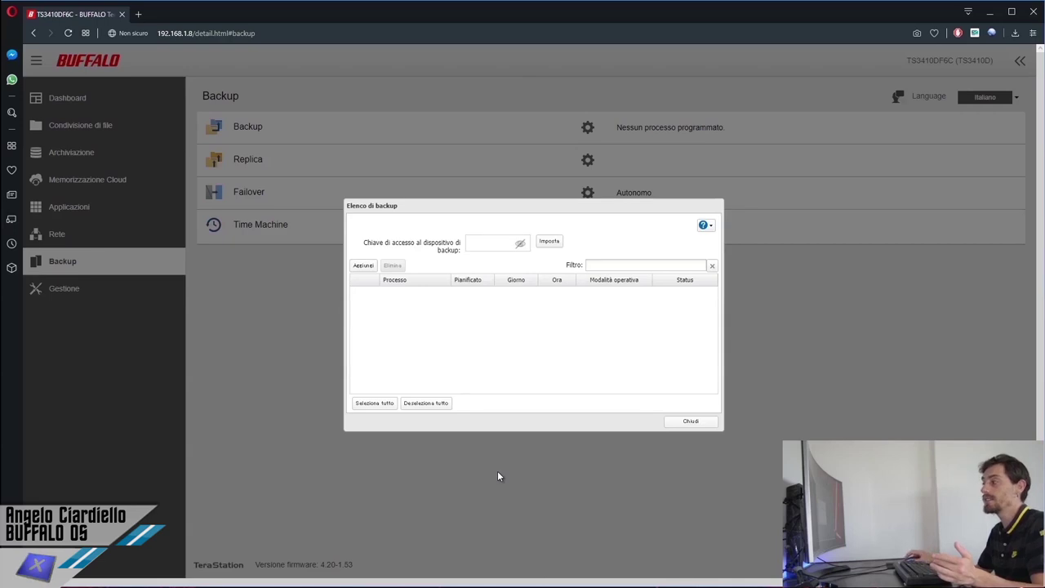
{"action": "left_click", "coordinate": [363, 267]}
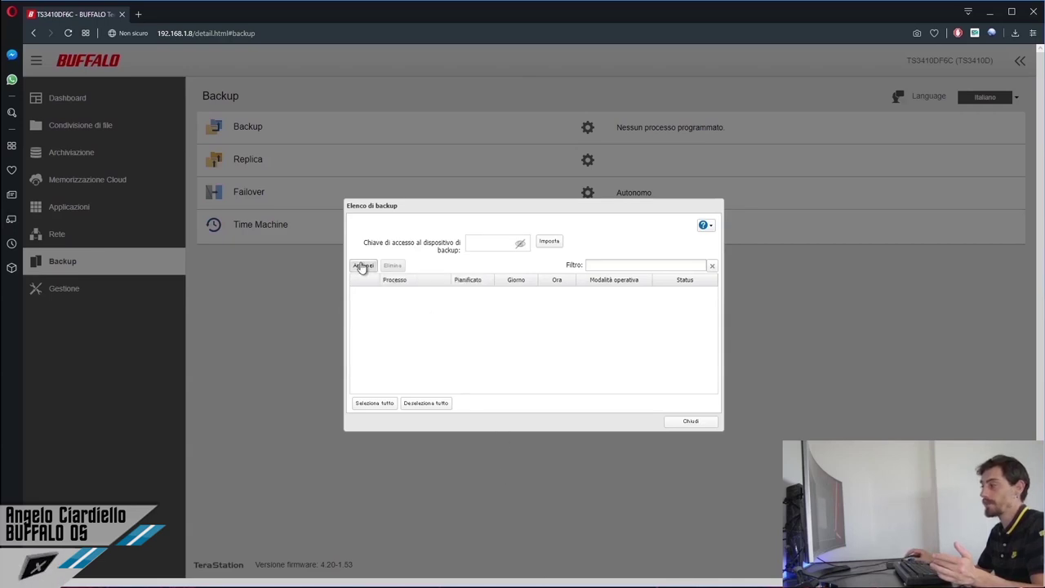
{"action": "scroll", "coordinate": [441, 311], "scroll_direction": "down", "scroll_amount": 2}
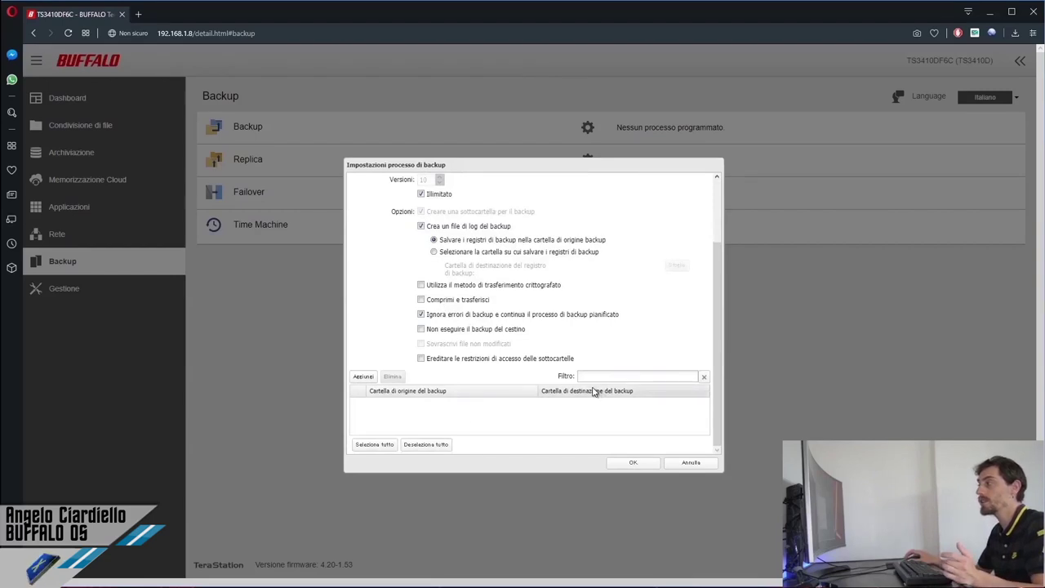
{"action": "scroll", "coordinate": [594, 392], "scroll_direction": "up", "scroll_amount": 3}
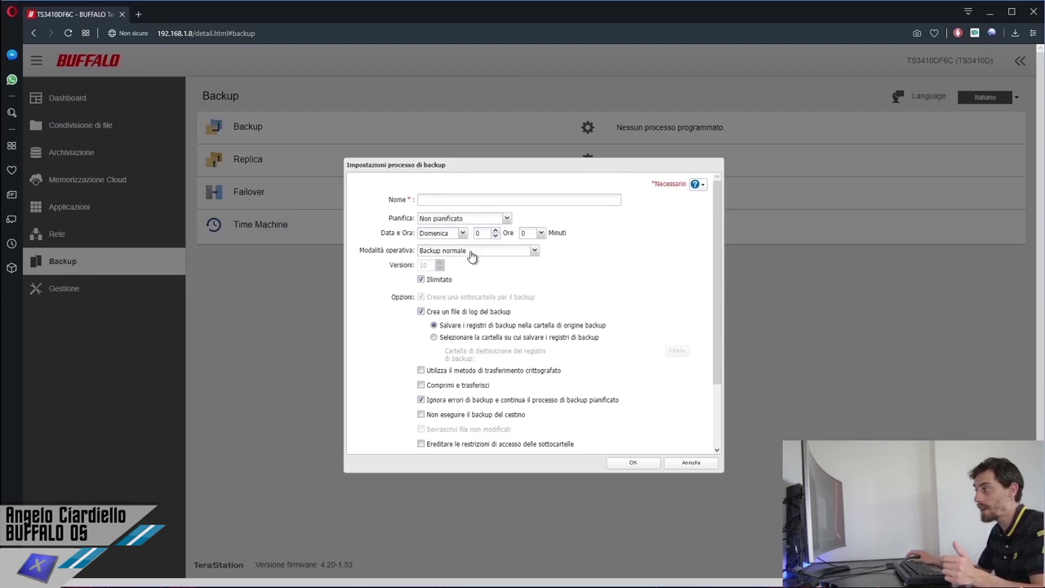
{"action": "left_click", "coordinate": [689, 463]}
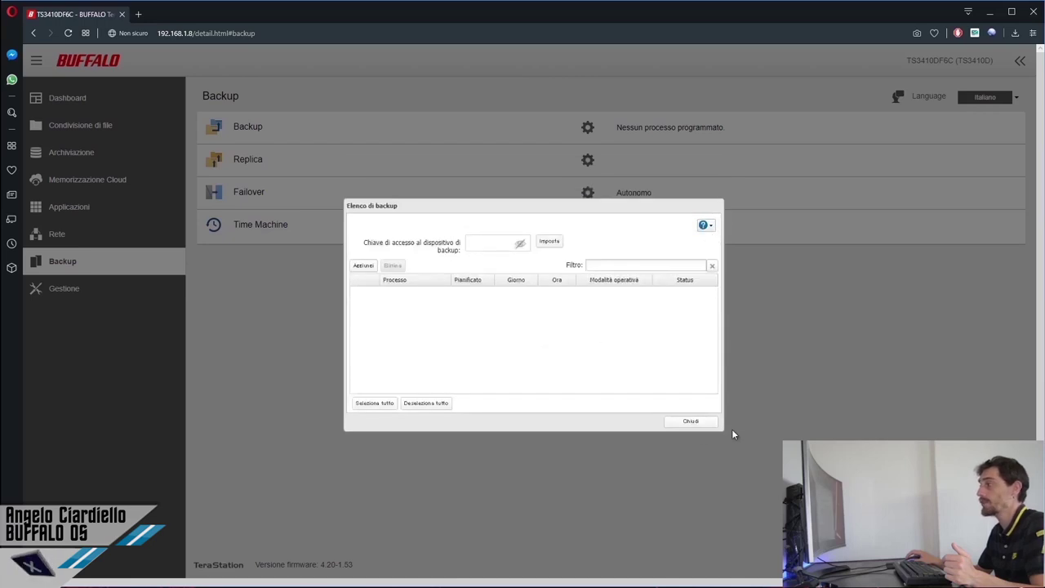
{"action": "left_click", "coordinate": [693, 422]}
- View the replica settings and the failover configuration in the backup section without modifying them
{"action": "left_click", "coordinate": [588, 162]}
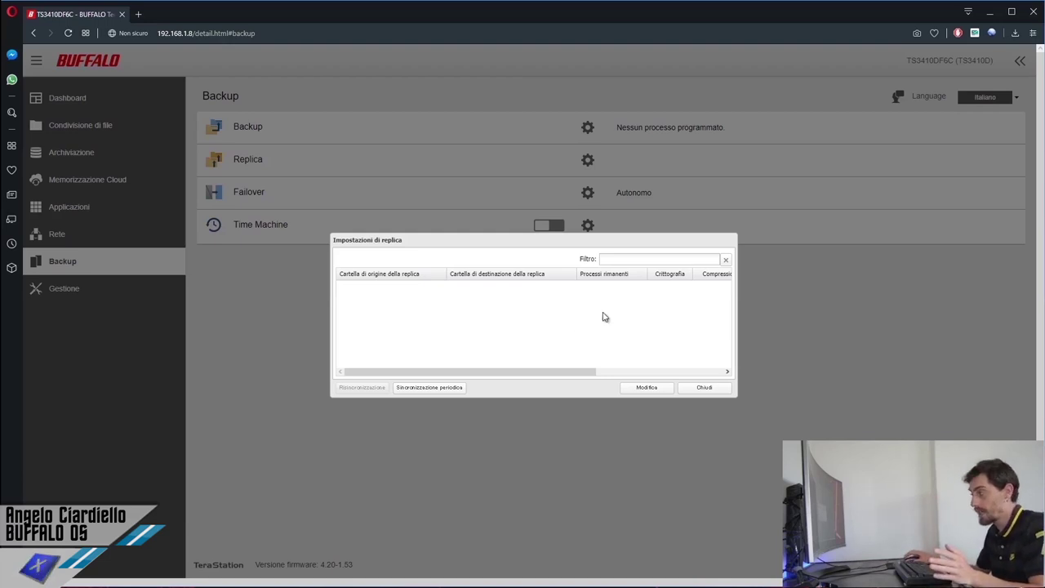
{"action": "left_click", "coordinate": [707, 388]}
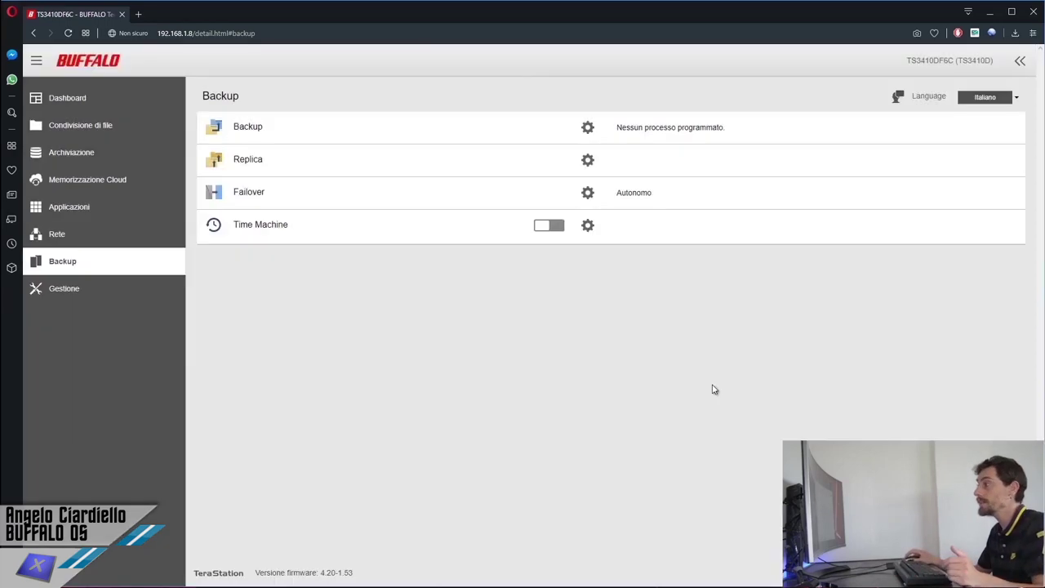
{"action": "left_click", "coordinate": [589, 193]}
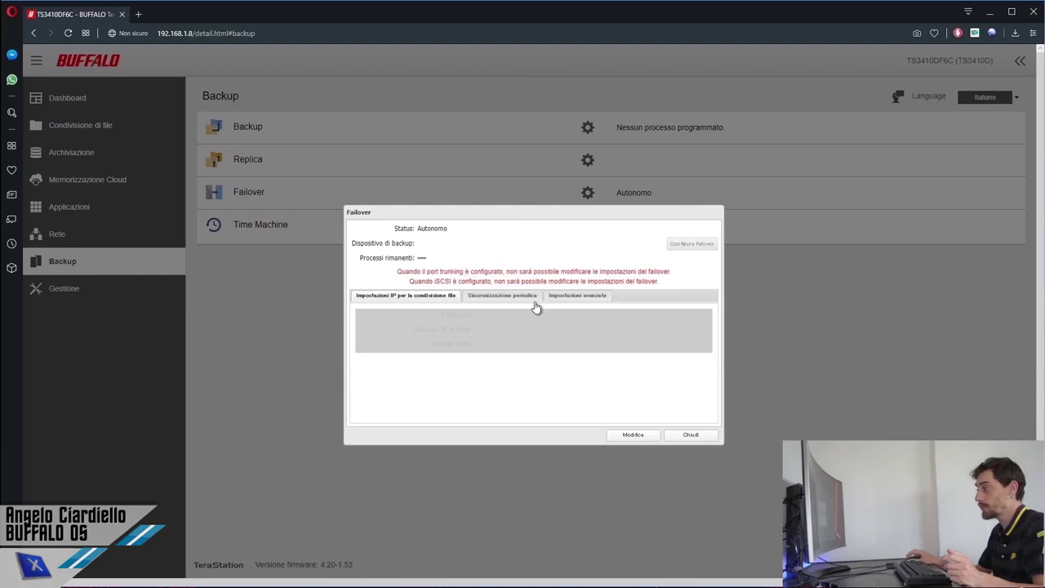
{"action": "left_click", "coordinate": [690, 434]}
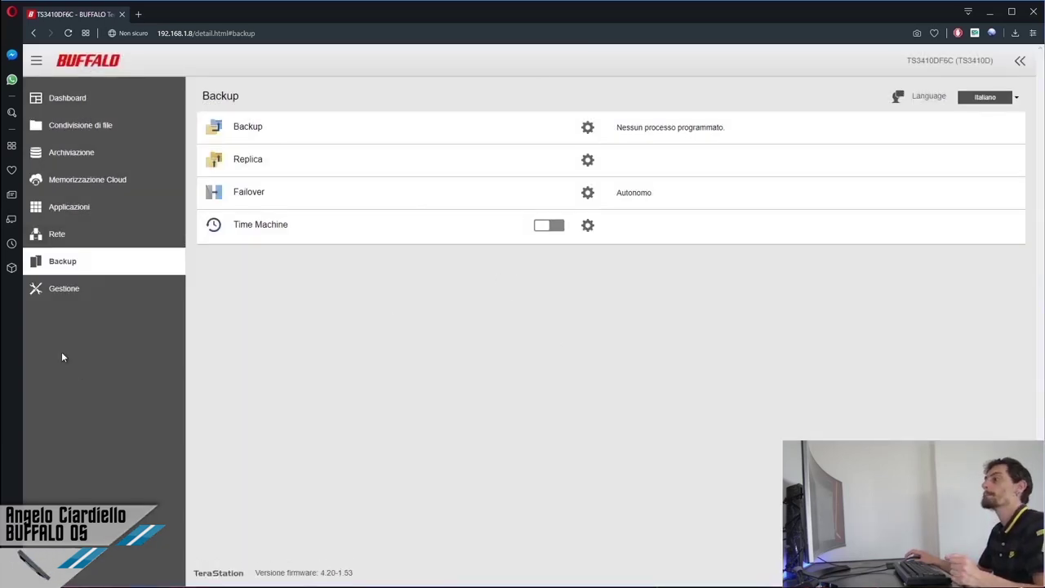
- Show the management section and review its e-mail notification settings without editing them
{"action": "left_click", "coordinate": [76, 301]}
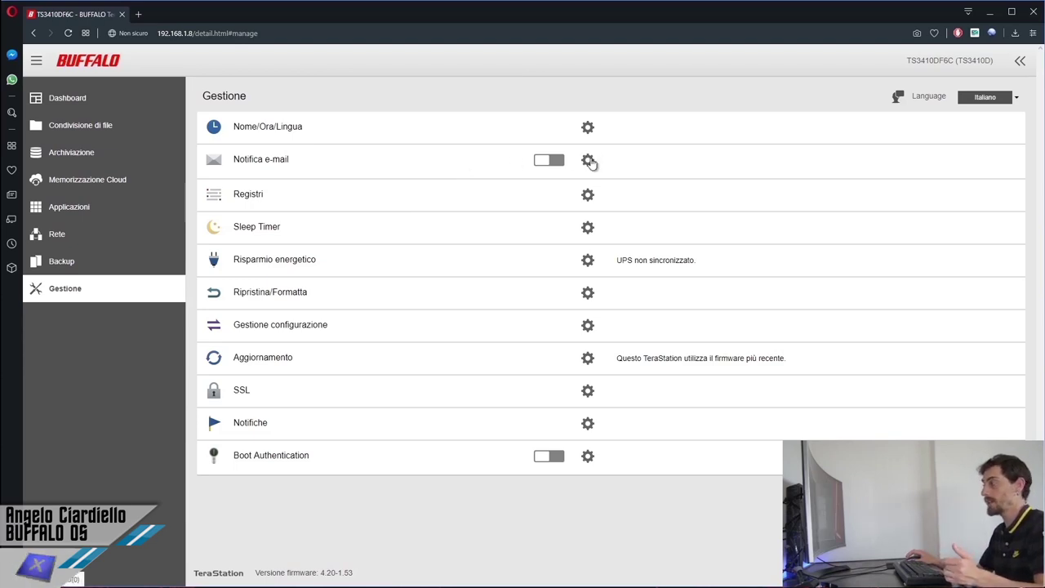
{"action": "left_click", "coordinate": [587, 159]}
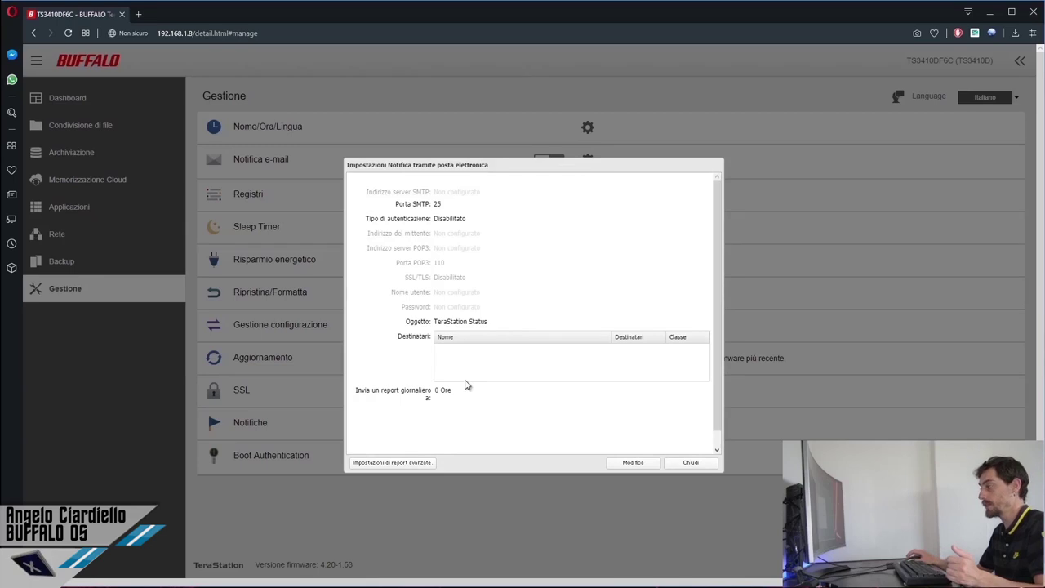
{"action": "left_click", "coordinate": [693, 463]}
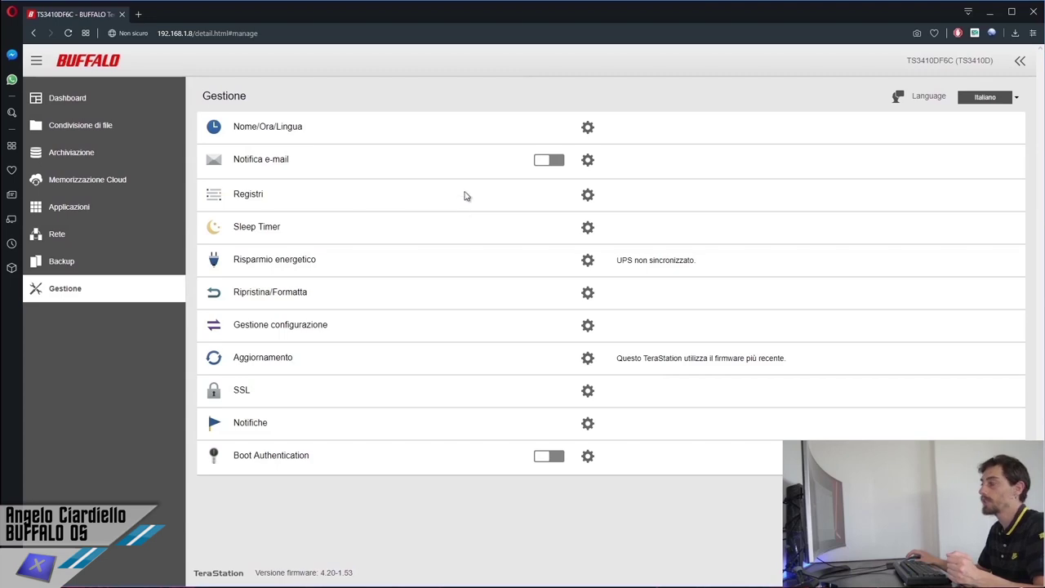
- Open the system log from the Registri settings, look through its entries, and close the log and the settings
{"action": "left_click", "coordinate": [588, 194]}
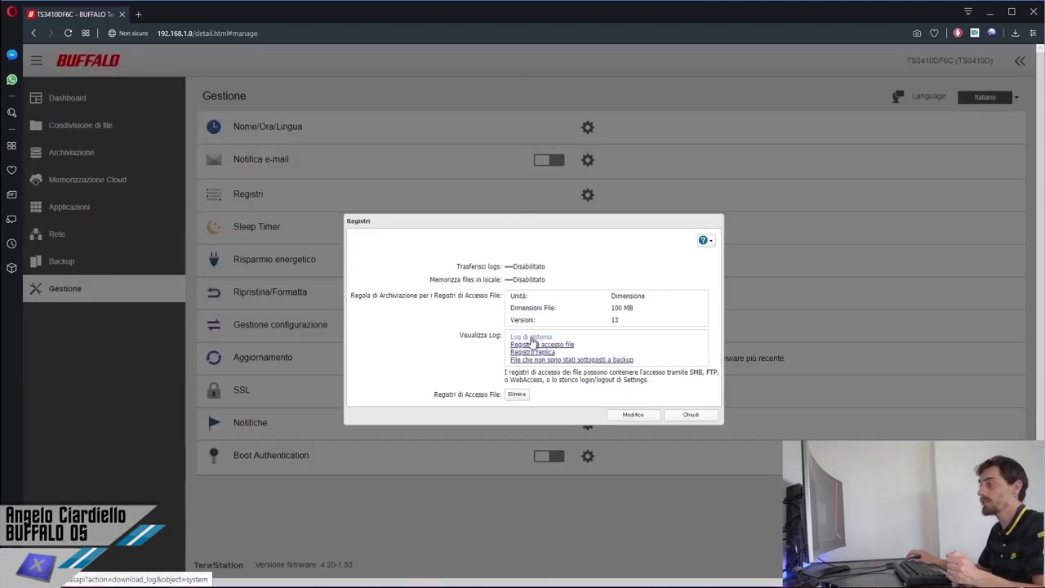
{"action": "left_click", "coordinate": [532, 338]}
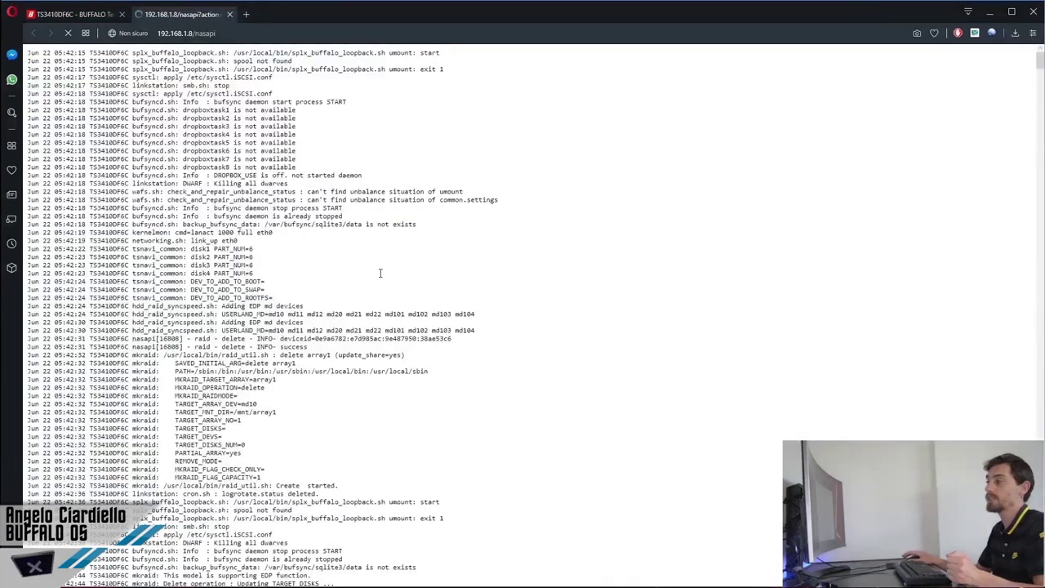
{"action": "scroll", "coordinate": [332, 242], "scroll_direction": "down", "scroll_amount": 15}
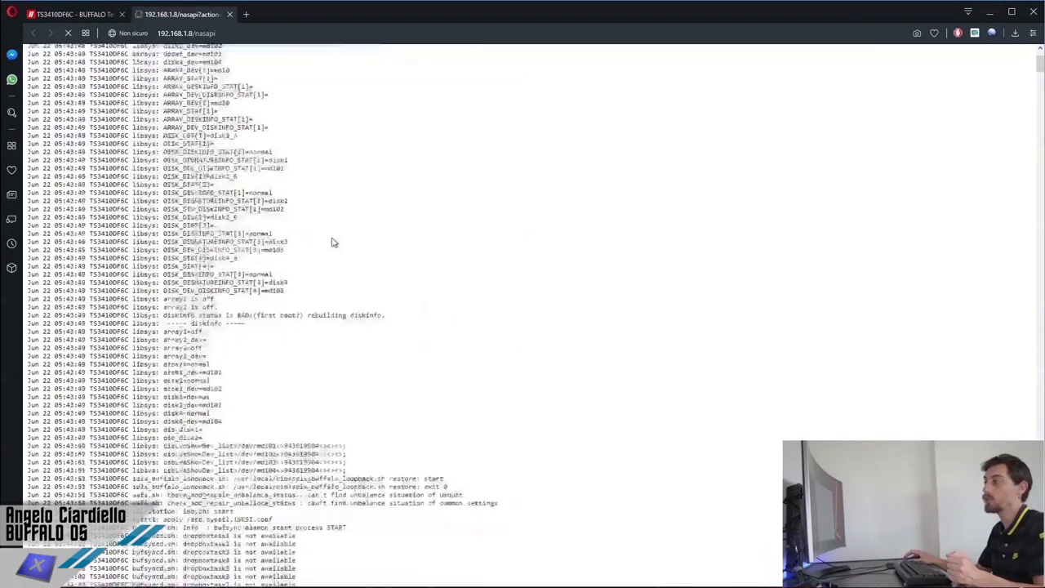
{"action": "left_click", "coordinate": [231, 14]}
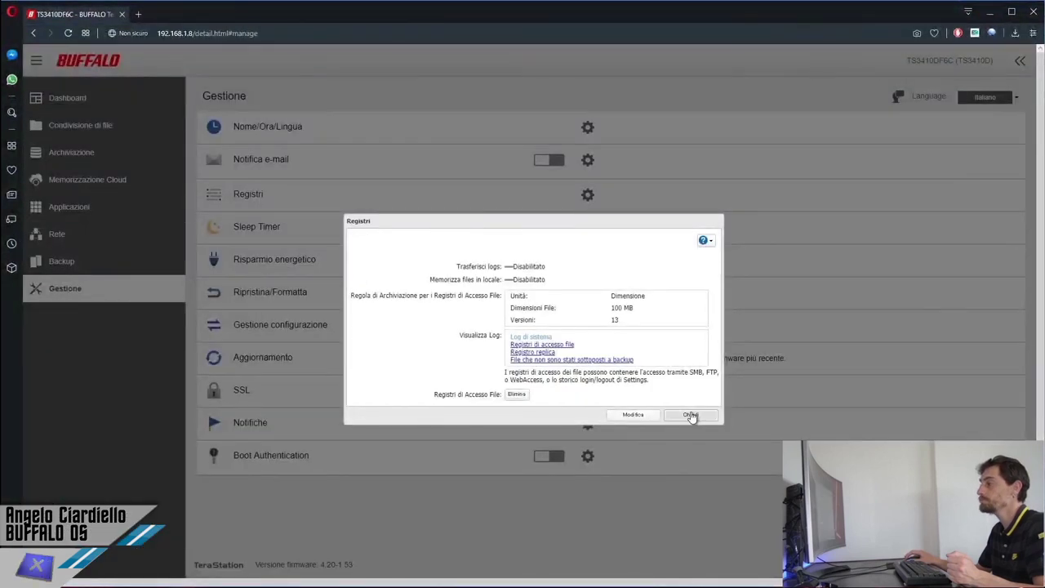
{"action": "left_click", "coordinate": [691, 414]}
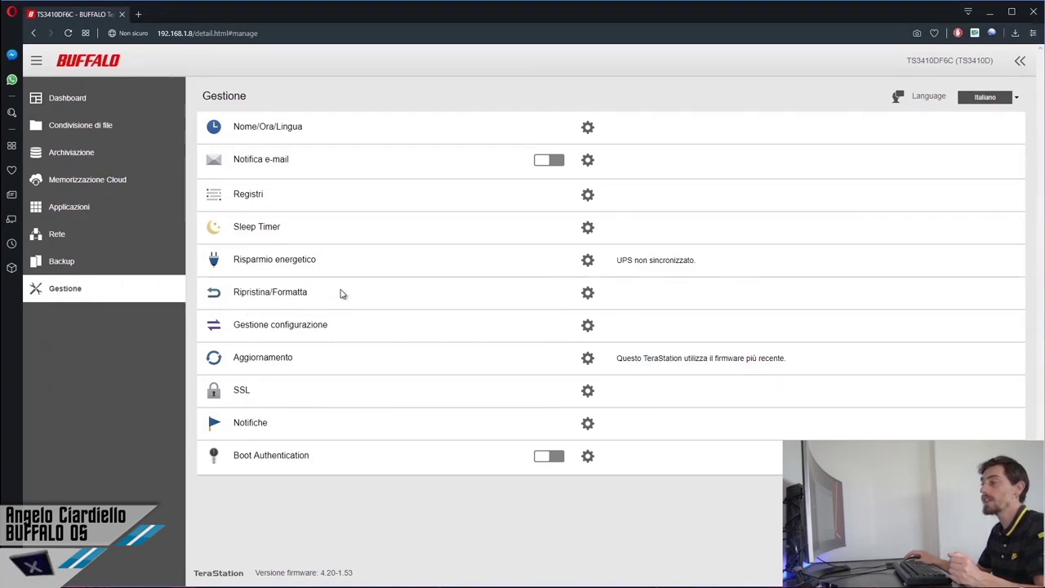
- Review the USB save and migration options under Gestione configurazione and the SSL key and certificate import settings without changing anything
{"action": "left_click", "coordinate": [587, 325]}
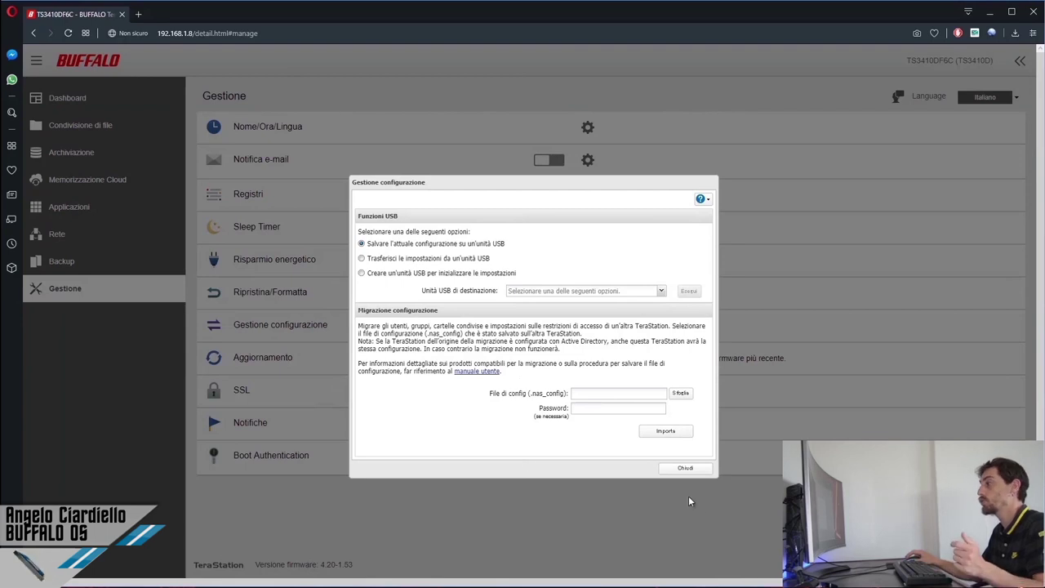
{"action": "left_click", "coordinate": [694, 468]}
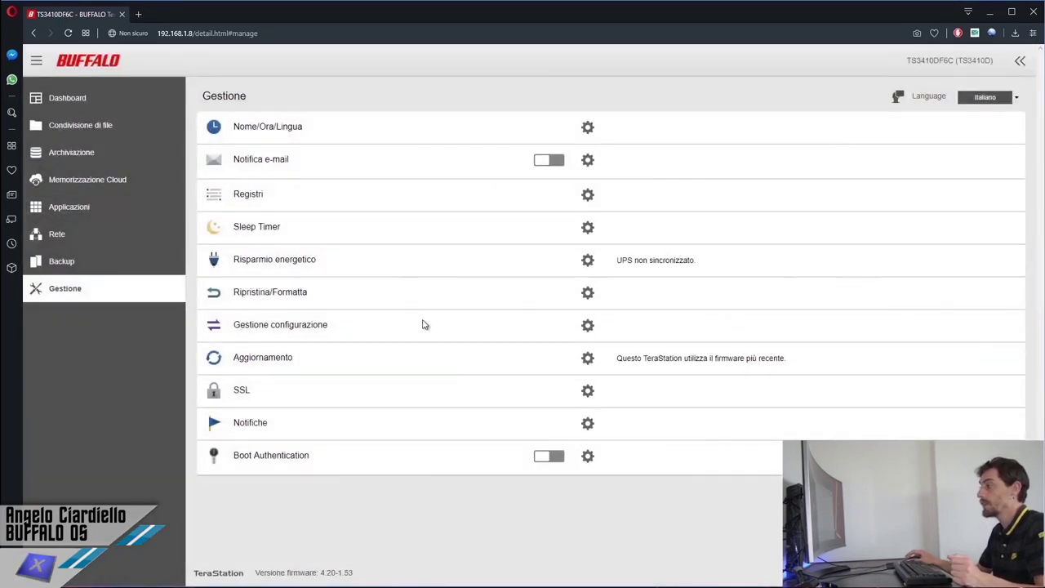
{"action": "left_click", "coordinate": [587, 326]}
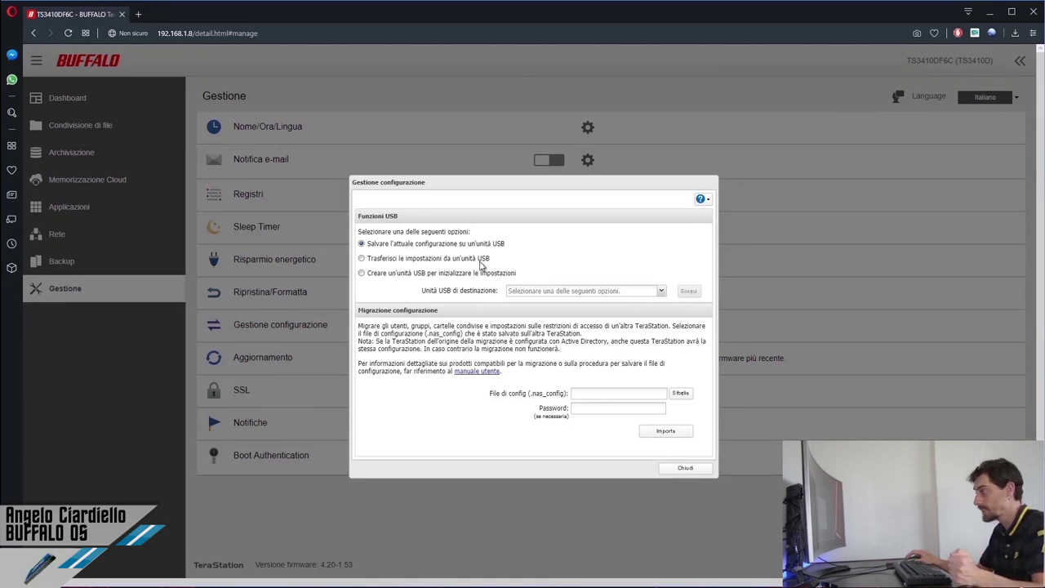
{"action": "left_click", "coordinate": [694, 469]}
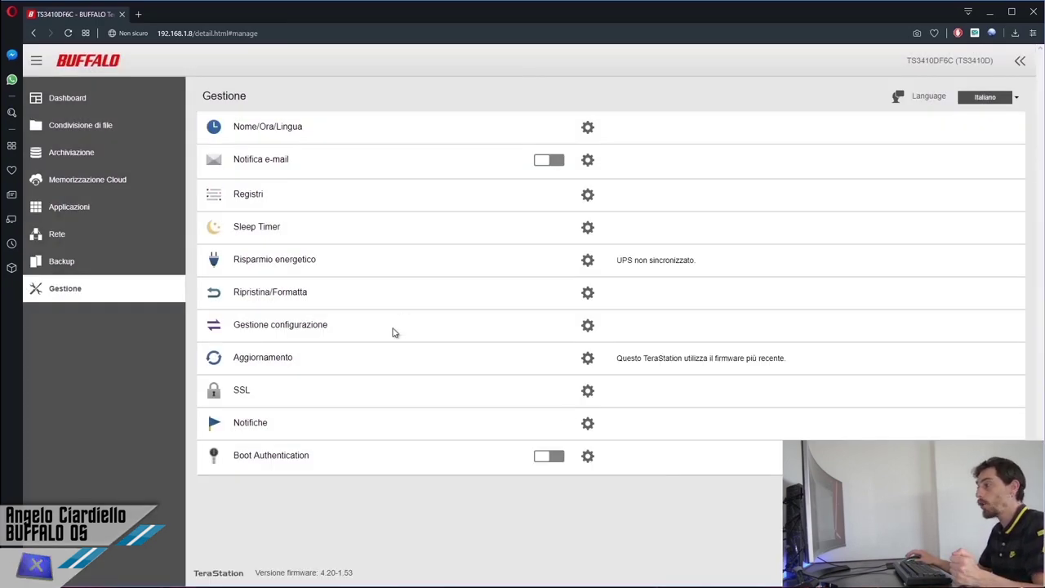
{"action": "left_click", "coordinate": [588, 392]}
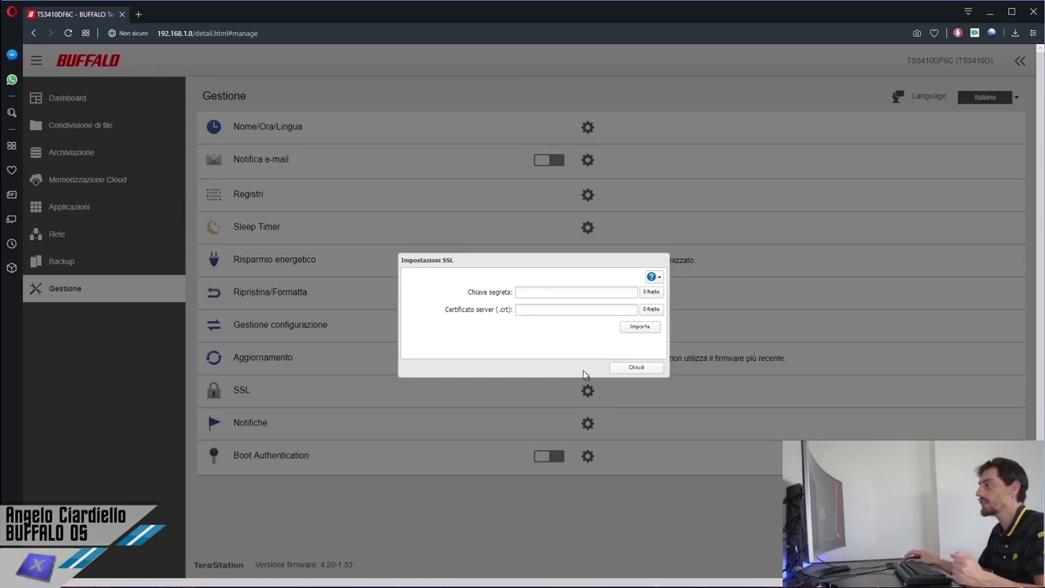
{"action": "left_click", "coordinate": [637, 368]}
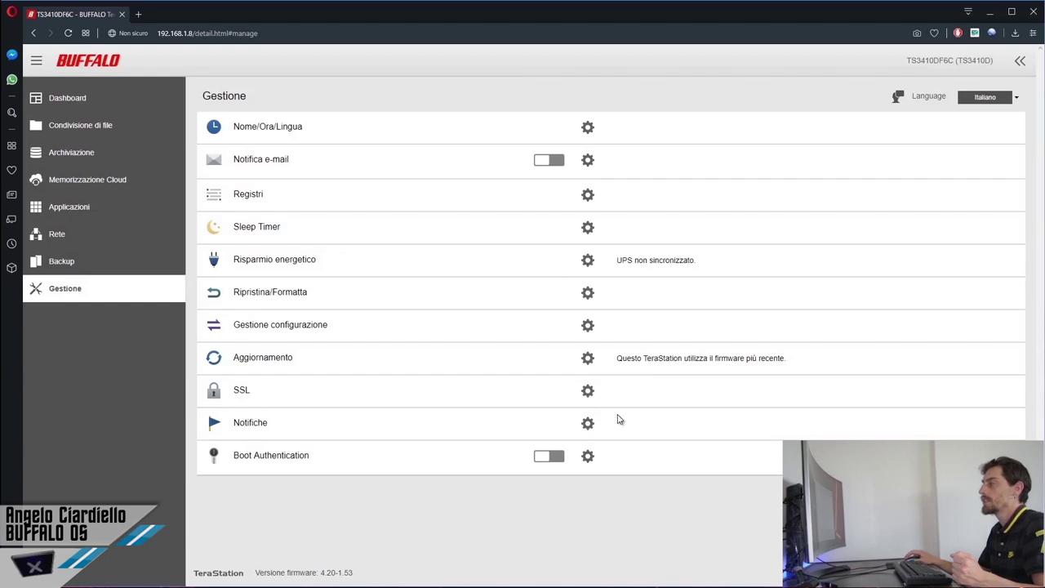
- Review the alert sound and front panel brightness settings under Notifiche, and view the Boot Authentication settings without editing them
{"action": "left_click", "coordinate": [589, 424]}
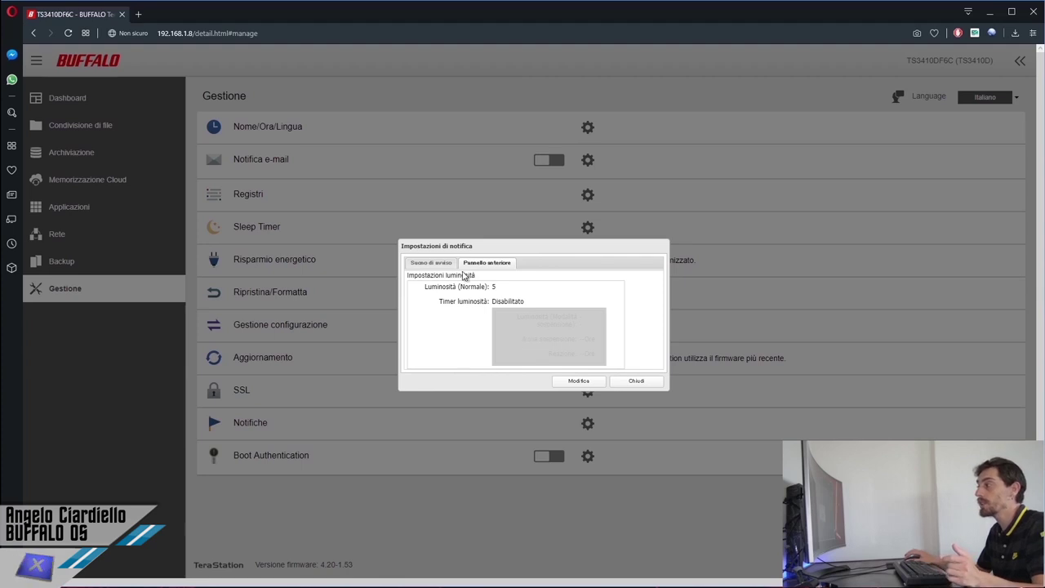
{"action": "left_click", "coordinate": [433, 263]}
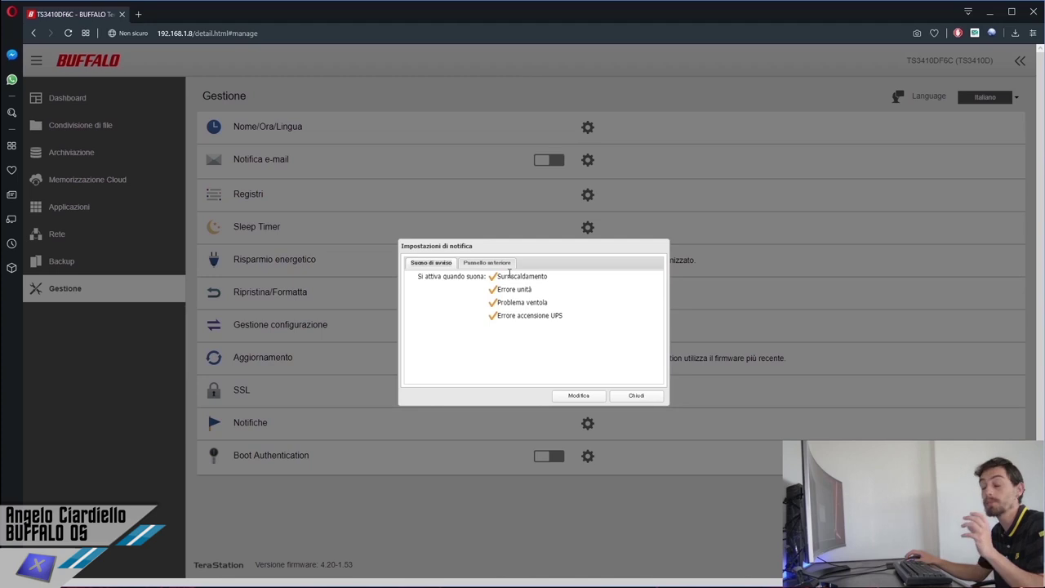
{"action": "left_click", "coordinate": [493, 263]}
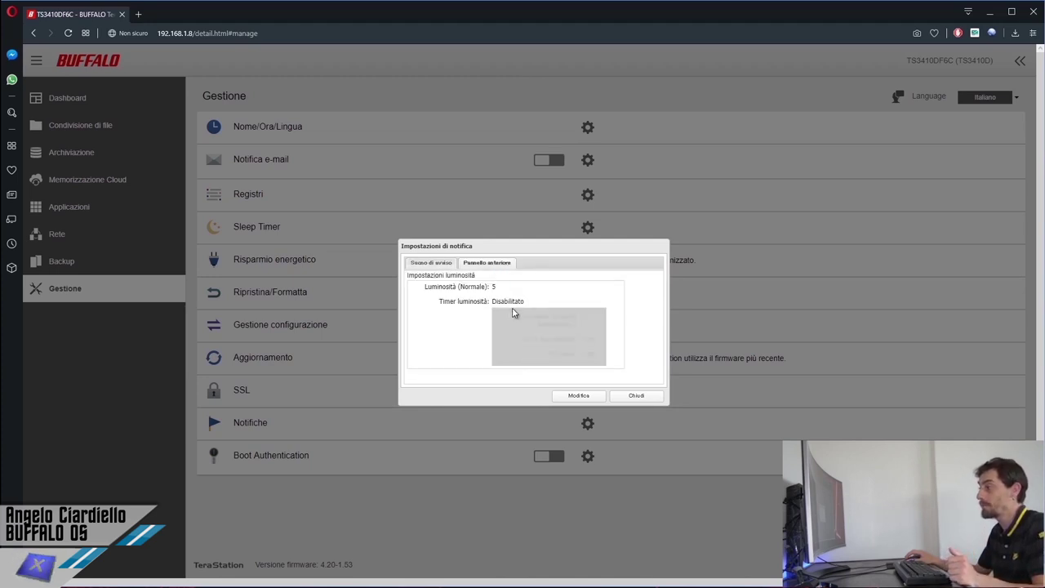
{"action": "left_click", "coordinate": [635, 396]}
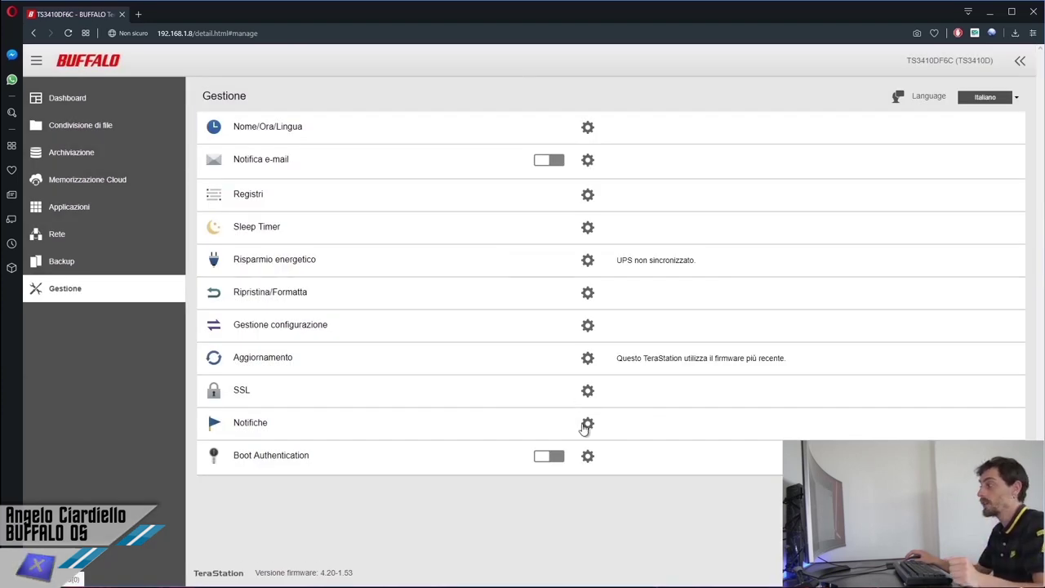
{"action": "left_click", "coordinate": [588, 458]}
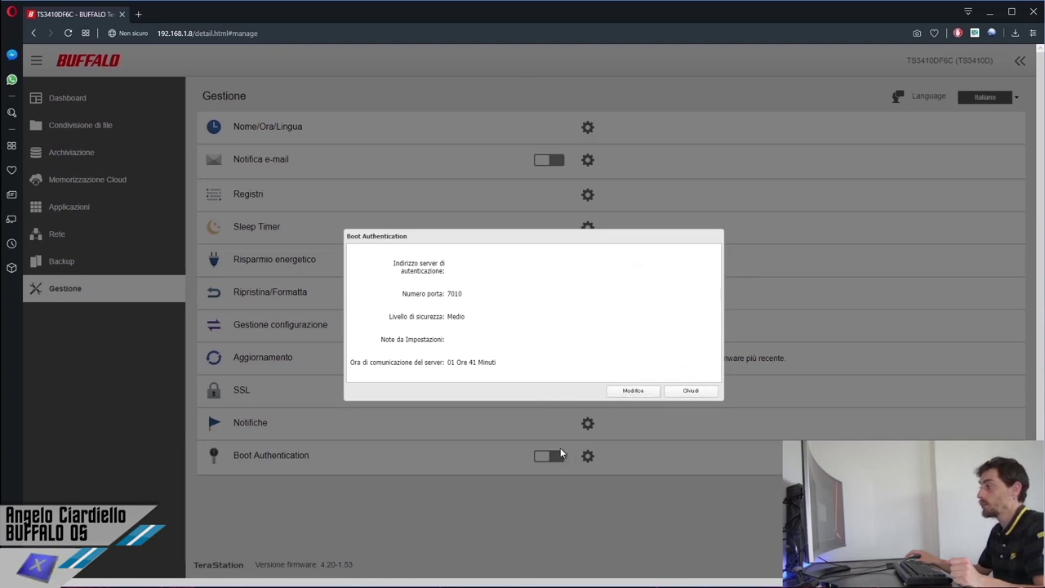
{"action": "left_click", "coordinate": [689, 394]}
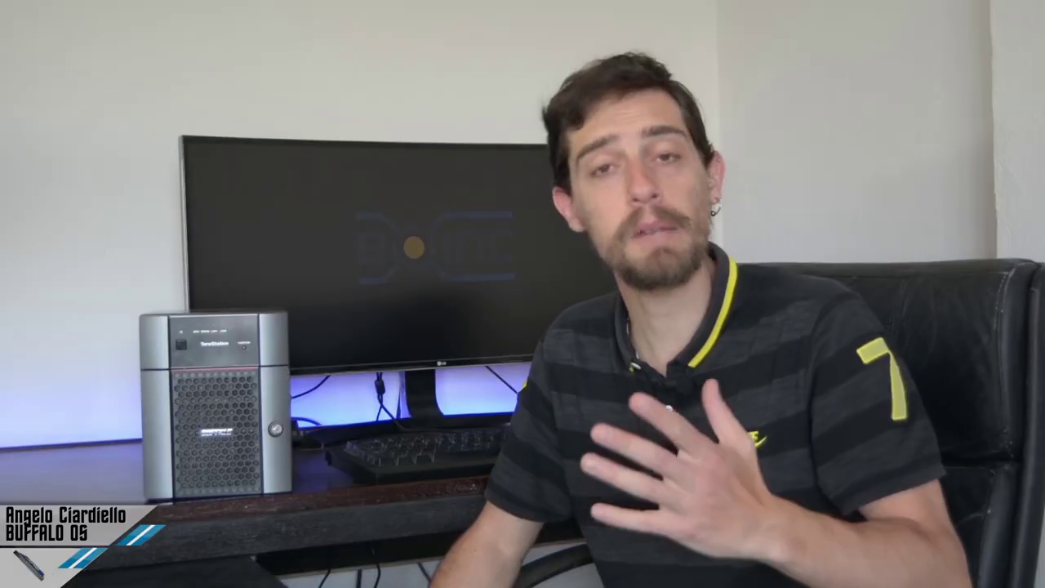